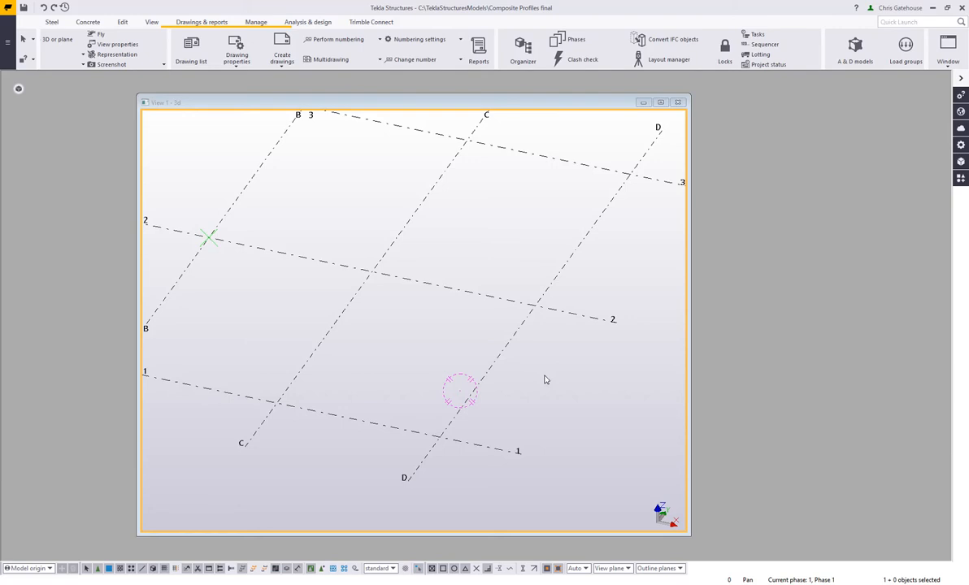
Open the Floor Layout component, load the saved Decking settings and apply them.
{"action": "middle_click_drag", "start_coordinate": [545, 380], "coordinate": [547, 346]}
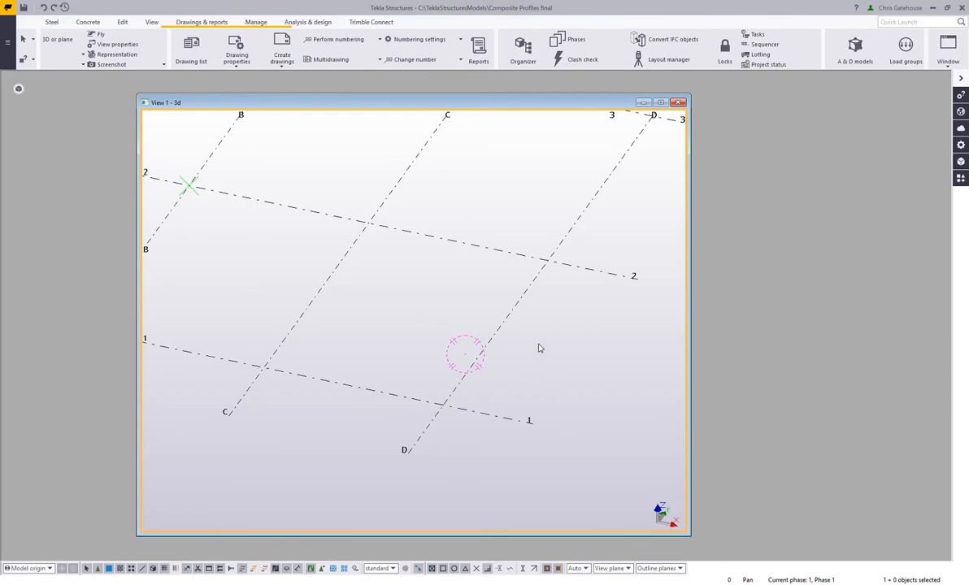
{"action": "middle_click_drag", "start_coordinate": [539, 348], "coordinate": [536, 370]}
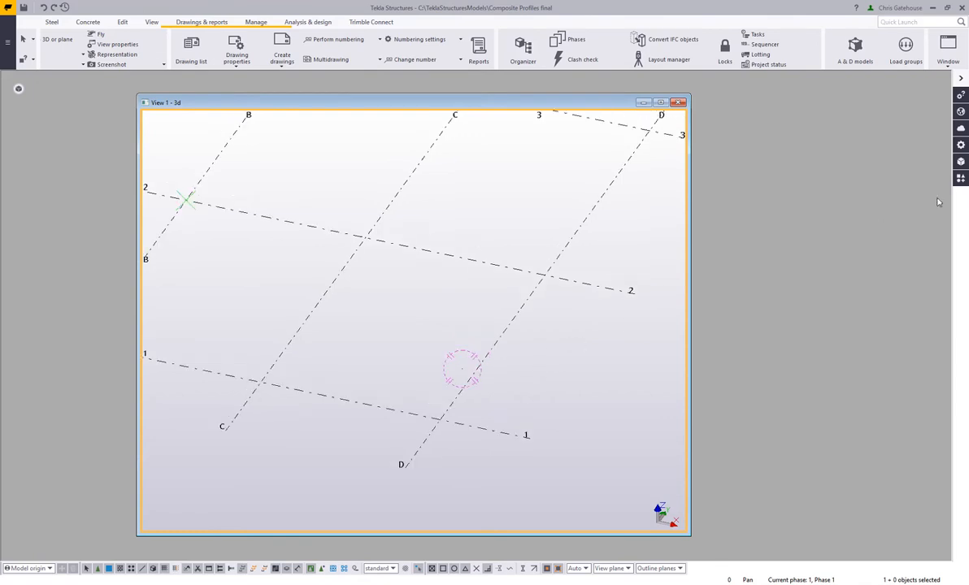
{"action": "left_click", "coordinate": [962, 178]}
{"action": "left_click", "coordinate": [826, 330]}
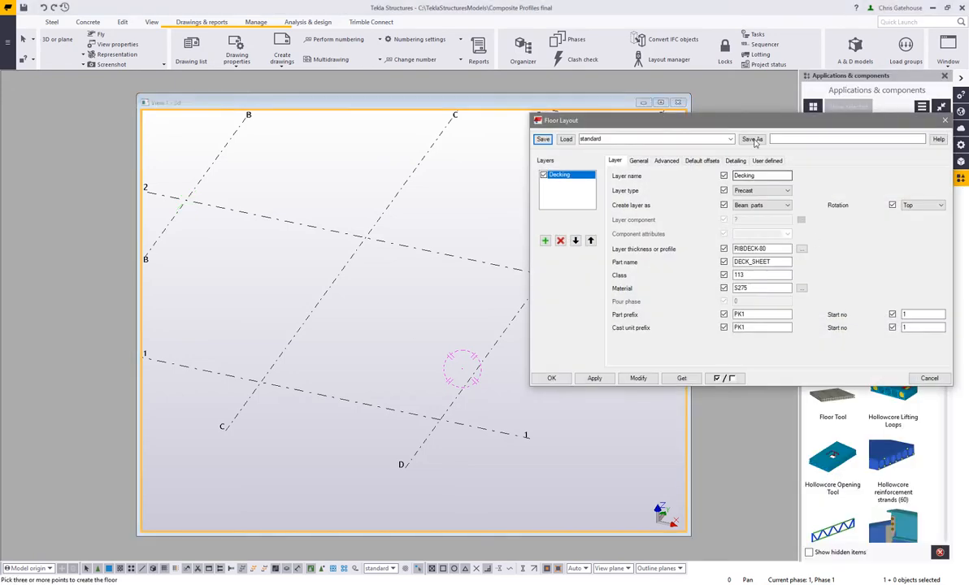
{"action": "left_click", "coordinate": [683, 139]}
{"action": "left_click", "coordinate": [630, 148]}
{"action": "left_click", "coordinate": [566, 139]}
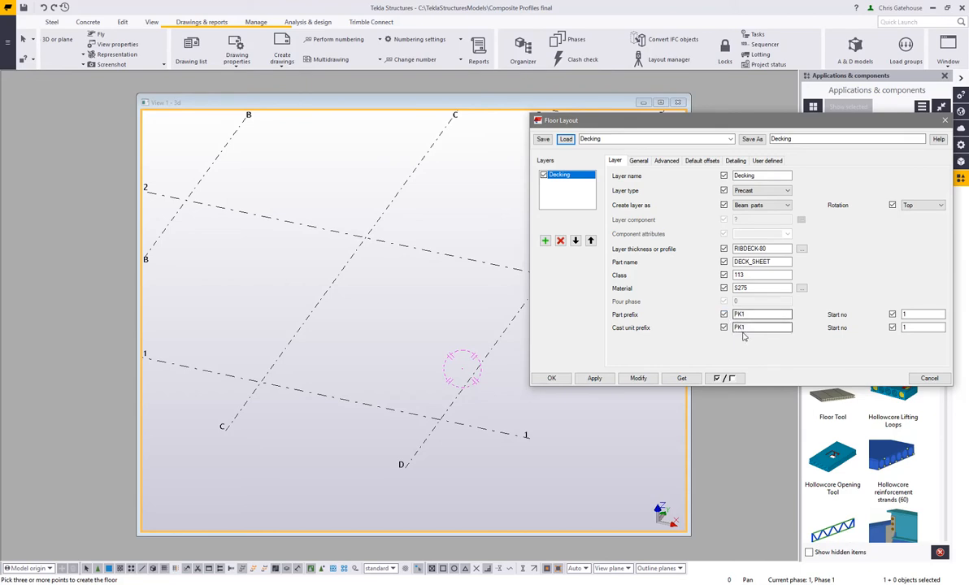
{"action": "left_click", "coordinate": [600, 379]}
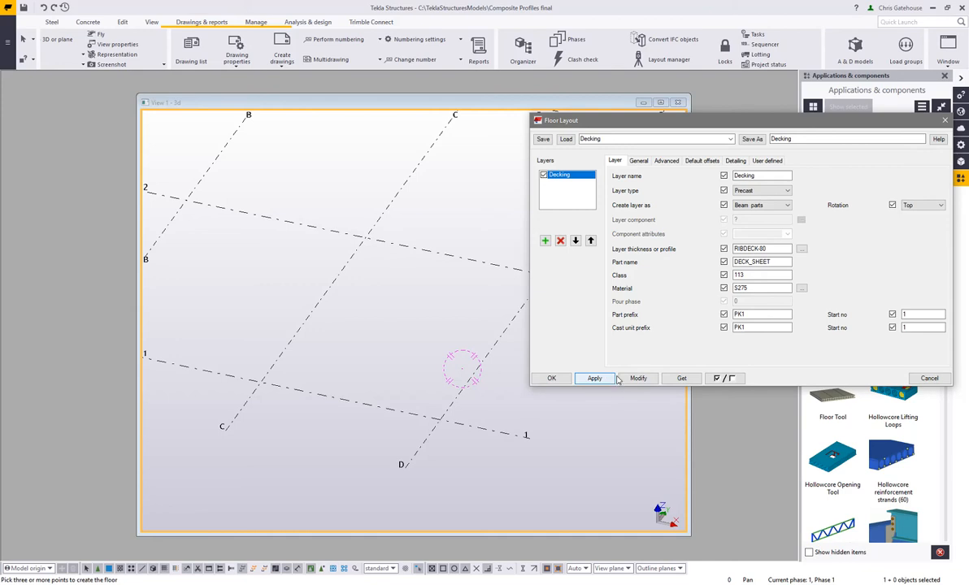
{"action": "left_click", "coordinate": [551, 379]}
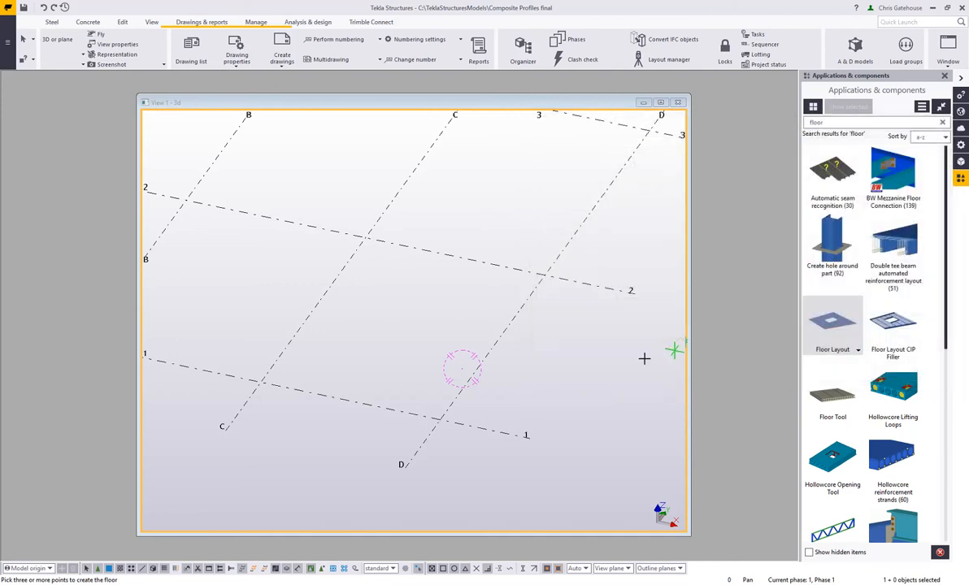
Create a decking floor over the bay bounded by gridlines C–D and 1–2.
{"action": "left_click", "coordinate": [260, 382]}
{"action": "left_click", "coordinate": [435, 418]}
{"action": "left_click", "coordinate": [548, 278]}
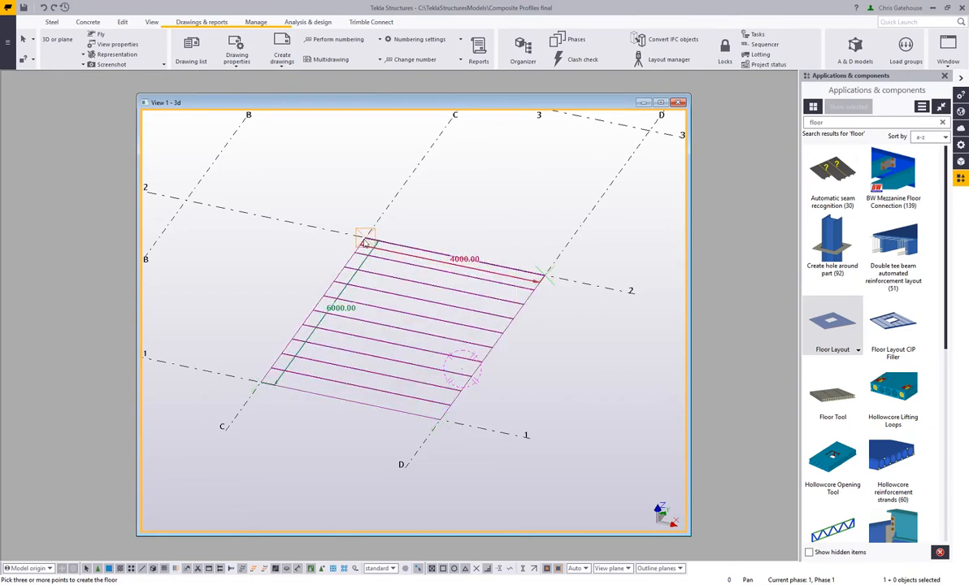
{"action": "left_click", "coordinate": [365, 242]}
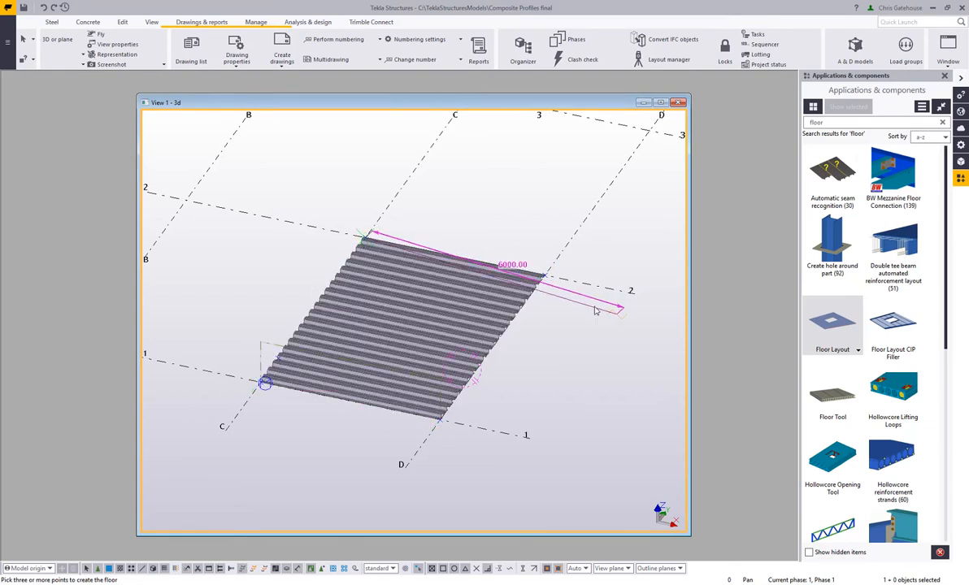
Create a decking floor over the bay bounded by gridlines C–D and 2–3.
{"action": "left_click", "coordinate": [547, 278]}
{"action": "left_click", "coordinate": [650, 130]}
{"action": "scroll", "coordinate": [538, 155], "scroll_direction": "down", "scroll_amount": 1}
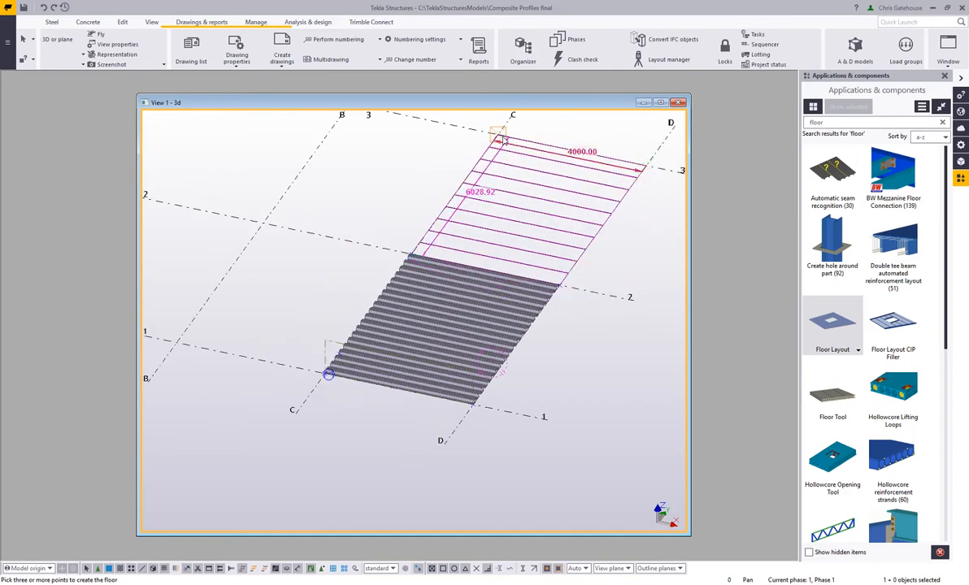
{"action": "left_click", "coordinate": [502, 138]}
{"action": "middle_click", "coordinate": [502, 138]}
Create a decking floor over the bay bounded by gridlines B–C and 1–2, and end floor creation.
{"action": "left_click", "coordinate": [179, 344]}
{"action": "left_click", "coordinate": [328, 374]}
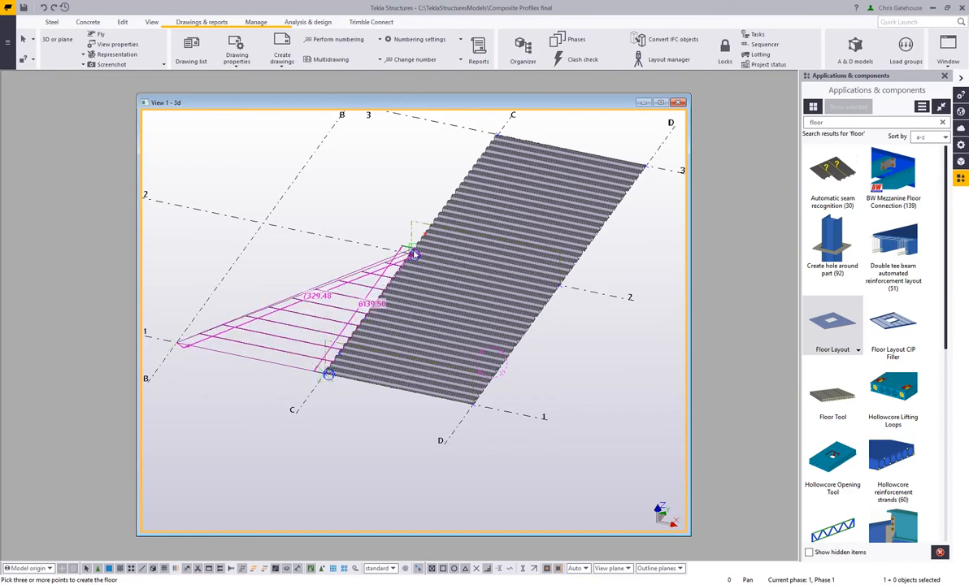
{"action": "left_click", "coordinate": [414, 256]}
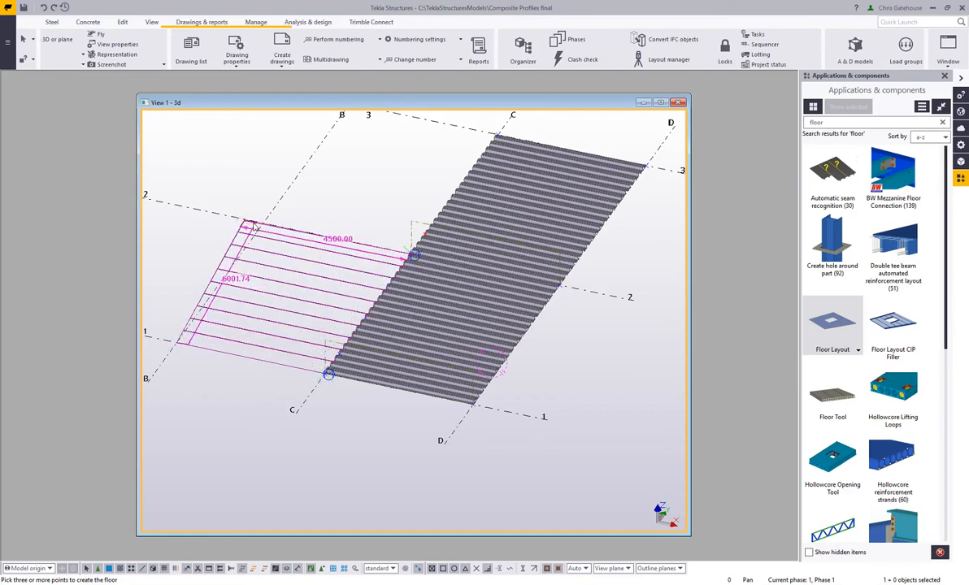
{"action": "left_click", "coordinate": [269, 229]}
{"action": "middle_click", "coordinate": [268, 229]}
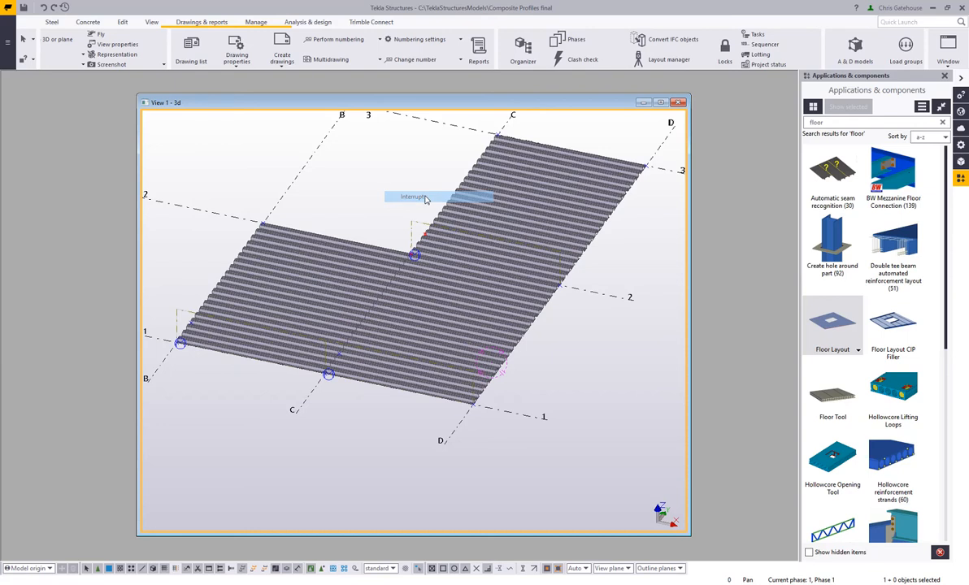
Set the part prefix and cast unit prefix of the floor in bay C–D/2–3 to PK2.
{"action": "left_click", "coordinate": [488, 206]}
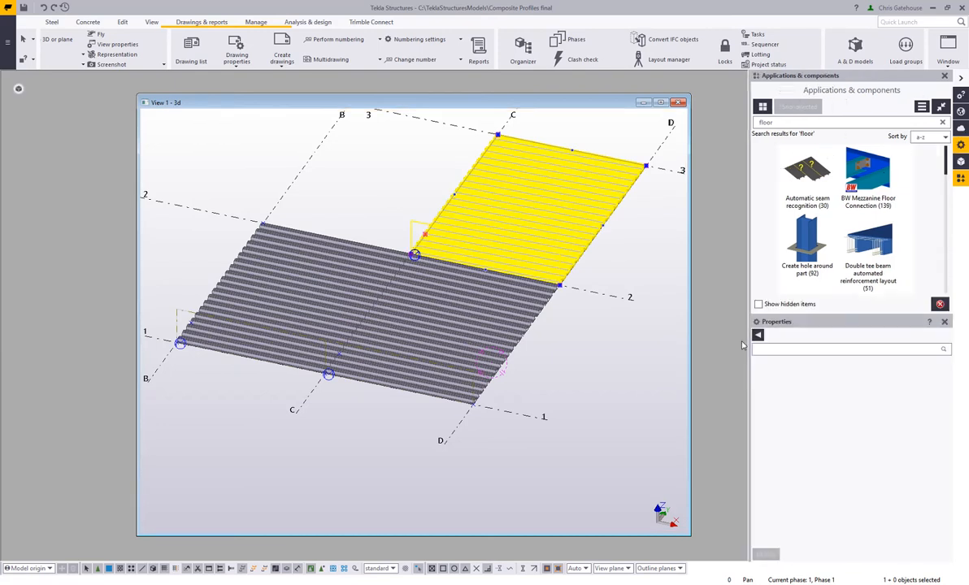
{"action": "left_click", "coordinate": [760, 315]}
{"action": "left_click", "coordinate": [749, 329]}
{"action": "key", "text": "BackSpace"}
{"action": "type", "text": "2"}
{"action": "left_click", "coordinate": [635, 380]}
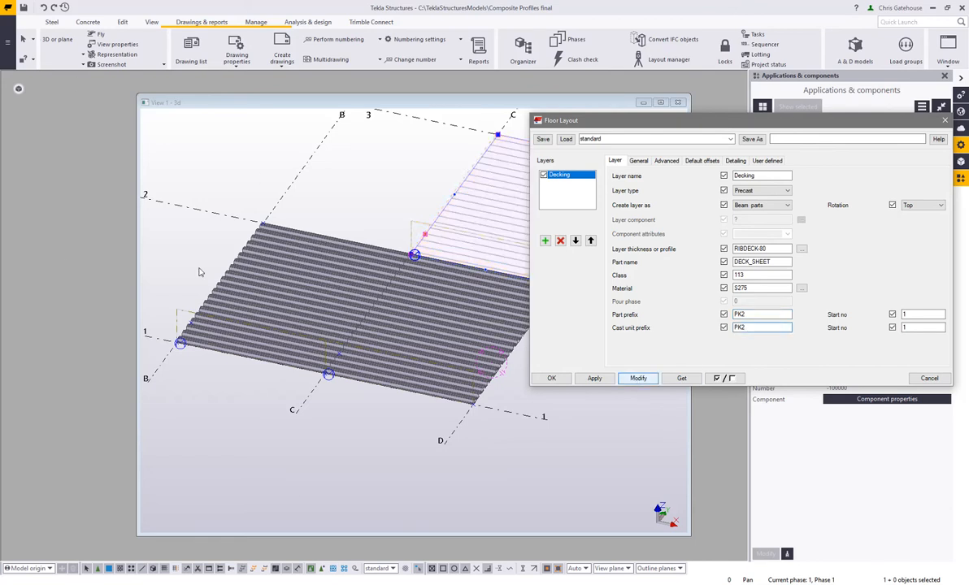
Inquire a deck sheet in bay C–D/2–3 to check its part and assembly positions.
{"action": "left_click", "coordinate": [23, 62]}
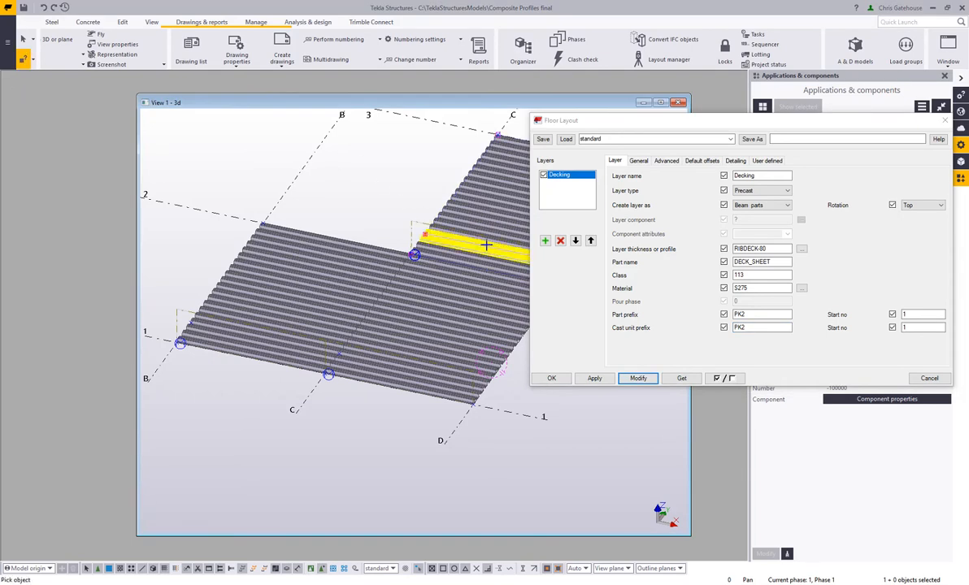
{"action": "left_click", "coordinate": [447, 218]}
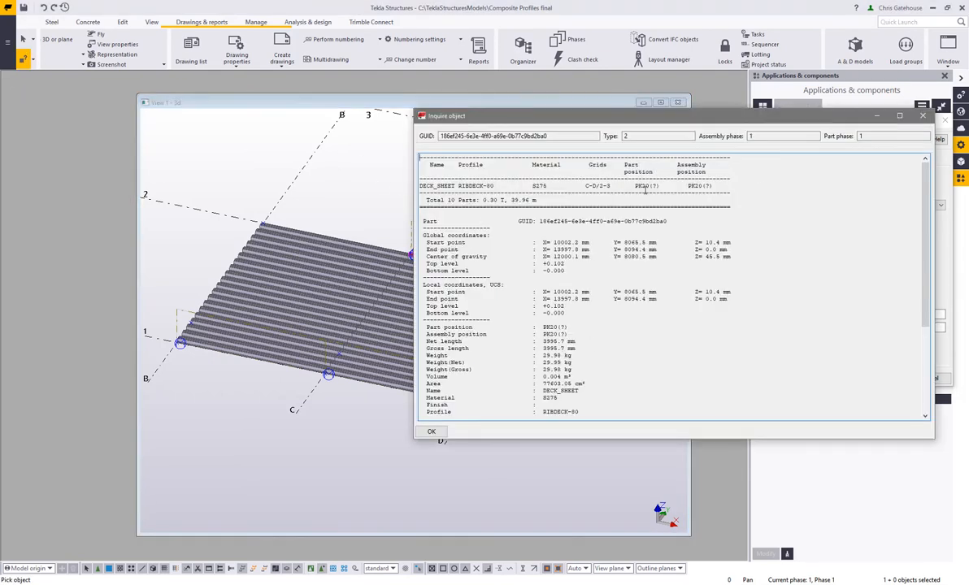
{"action": "left_click", "coordinate": [923, 116]}
{"action": "right_click", "coordinate": [422, 136]}
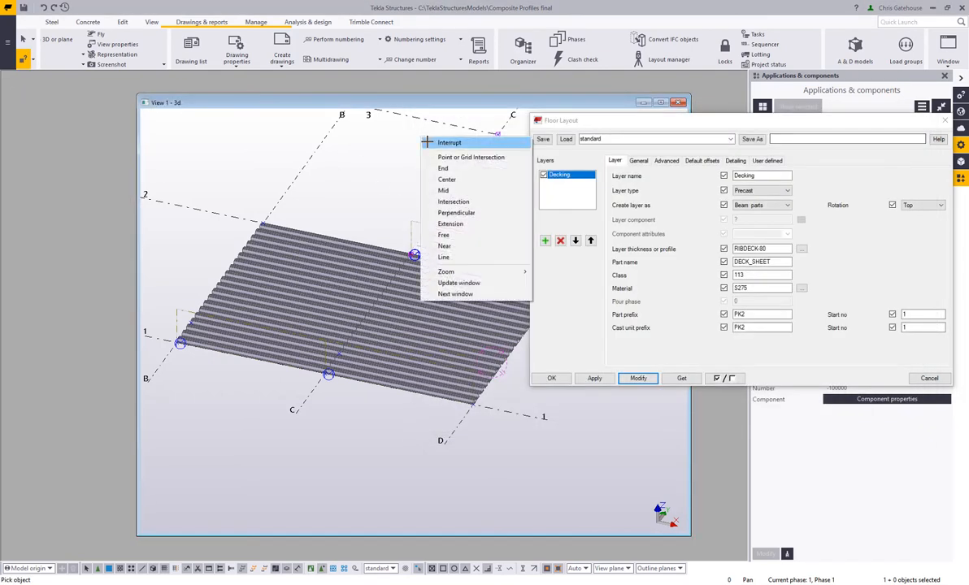
{"action": "left_click", "coordinate": [428, 143]}
Set the part prefix and cast unit prefix of the floor in bay B–C/1–2 to PK3.
{"action": "left_click", "coordinate": [299, 283]}
{"action": "left_click", "coordinate": [760, 316]}
{"action": "key", "text": "BackSpace"}
{"action": "type", "text": "3"}
{"action": "left_click", "coordinate": [753, 327]}
{"action": "key", "text": "BackSpace"}
{"action": "type", "text": "3"}
{"action": "left_click", "coordinate": [638, 378]}
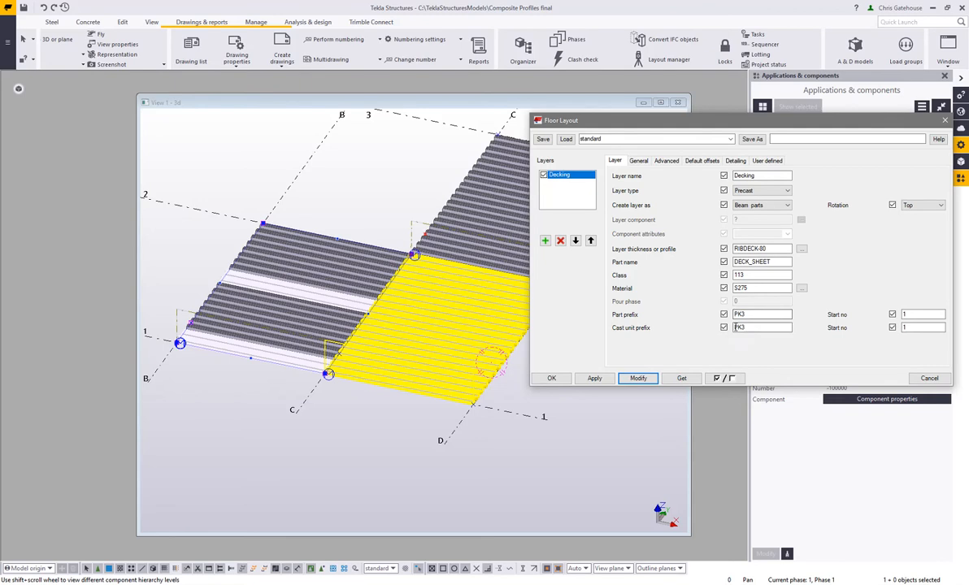
{"action": "left_click", "coordinate": [550, 380]}
{"action": "left_click", "coordinate": [560, 387]}
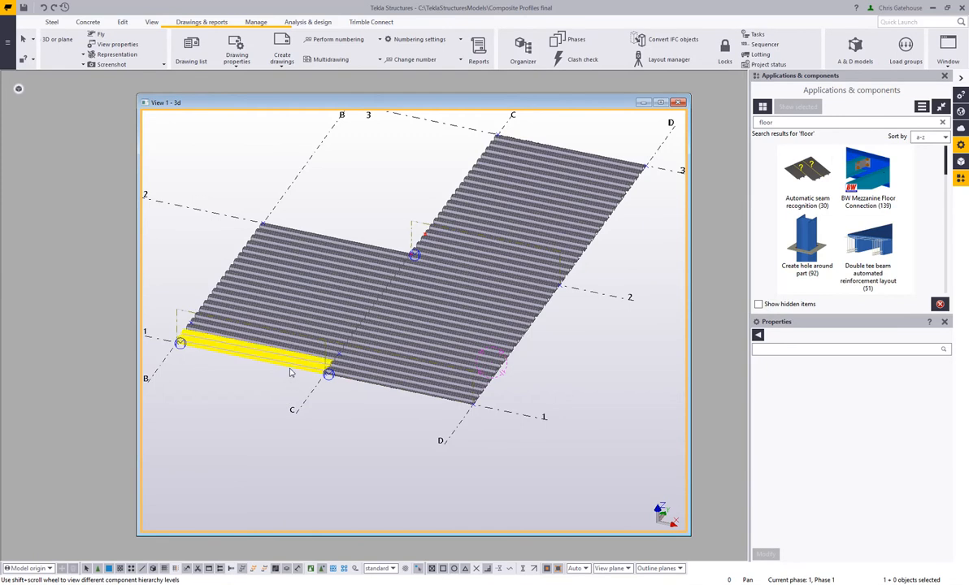
Change the class of the first deck sheet in each of the three bays to 2.
{"action": "left_click", "coordinate": [271, 363]}
{"action": "left_click", "coordinate": [368, 380], "text": "ctrl"}
{"action": "left_click", "coordinate": [365, 380]}
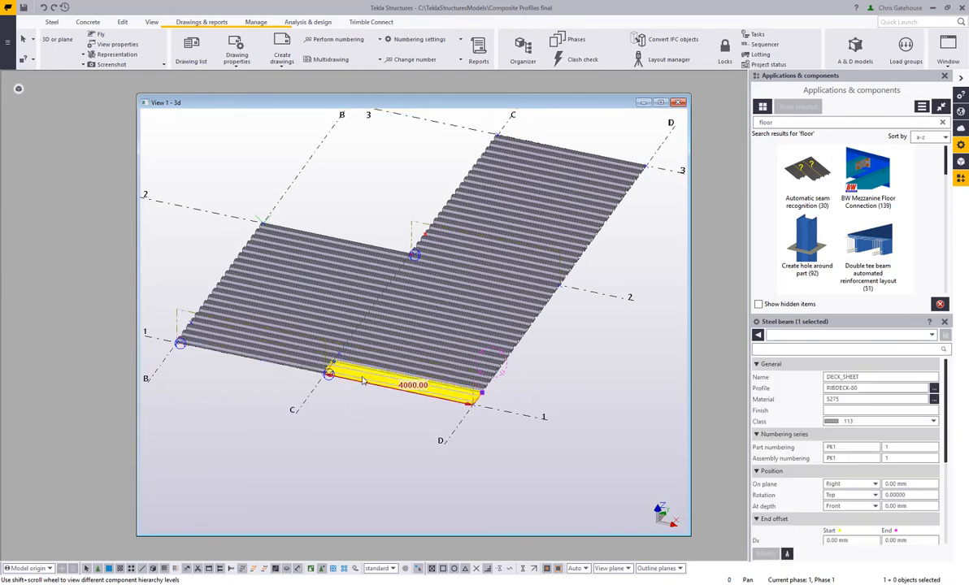
{"action": "left_click", "coordinate": [456, 259], "text": "ctrl"}
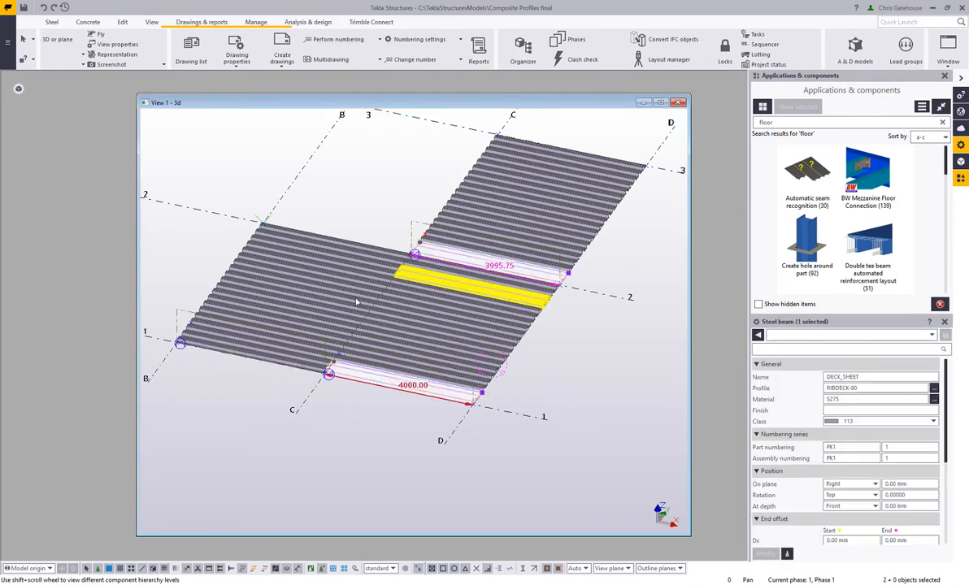
{"action": "left_click", "coordinate": [283, 352], "text": "ctrl"}
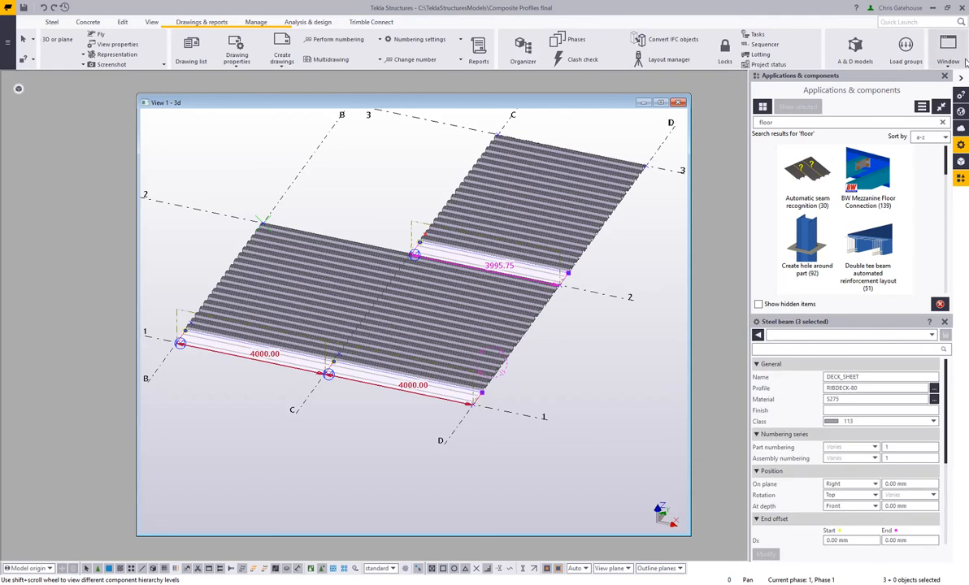
{"action": "left_click", "coordinate": [945, 77]}
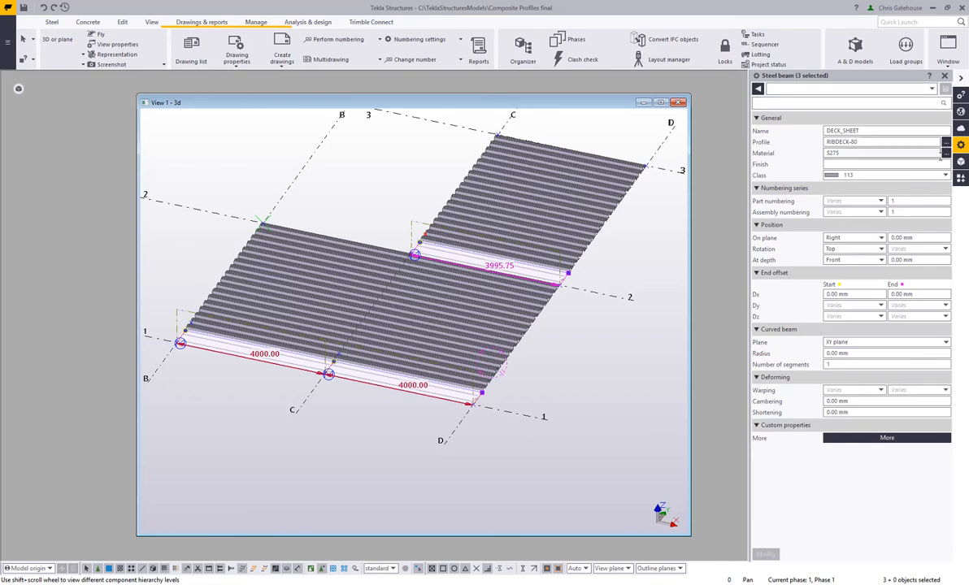
{"action": "left_click", "coordinate": [946, 176]}
{"action": "left_click", "coordinate": [846, 202]}
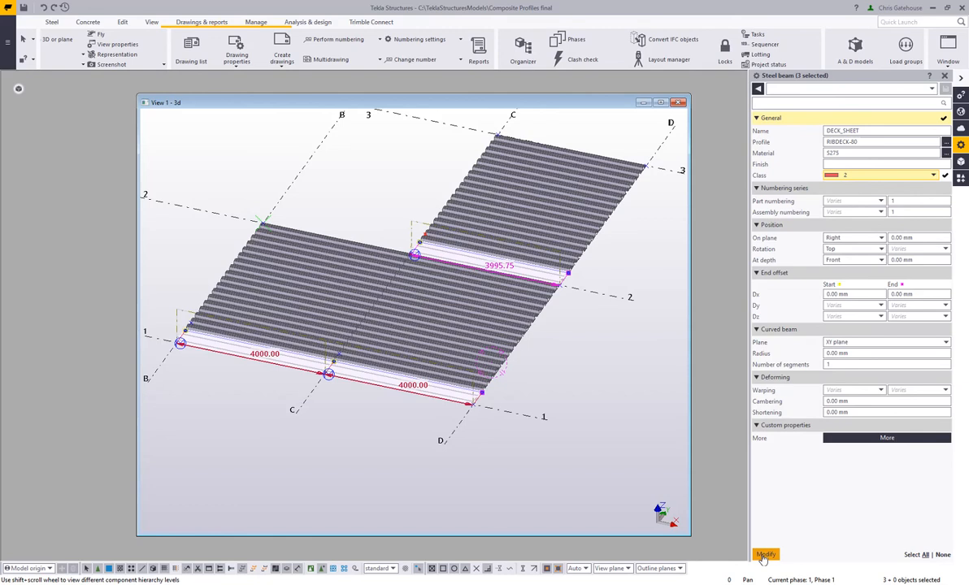
{"action": "left_click", "coordinate": [766, 556]}
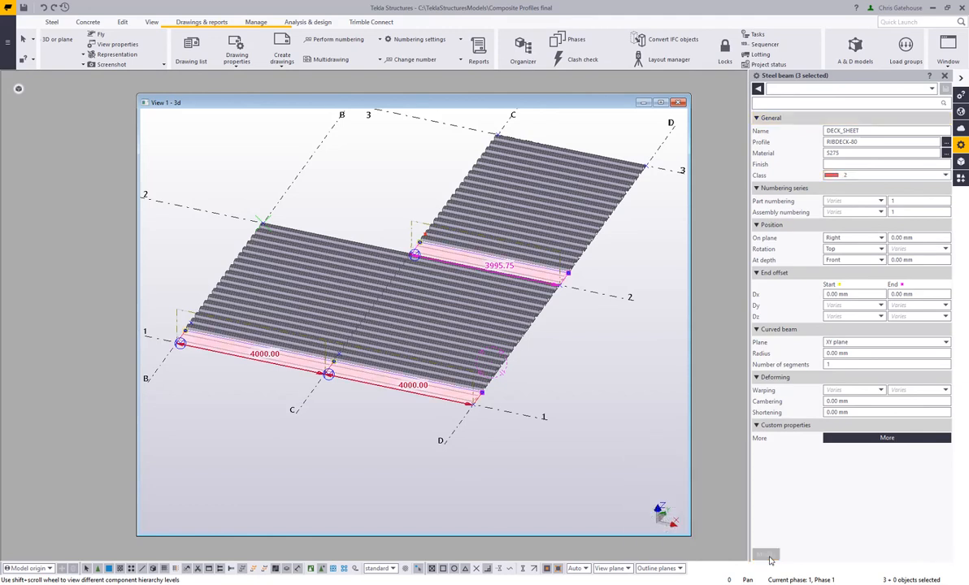
{"action": "left_click", "coordinate": [187, 146]}
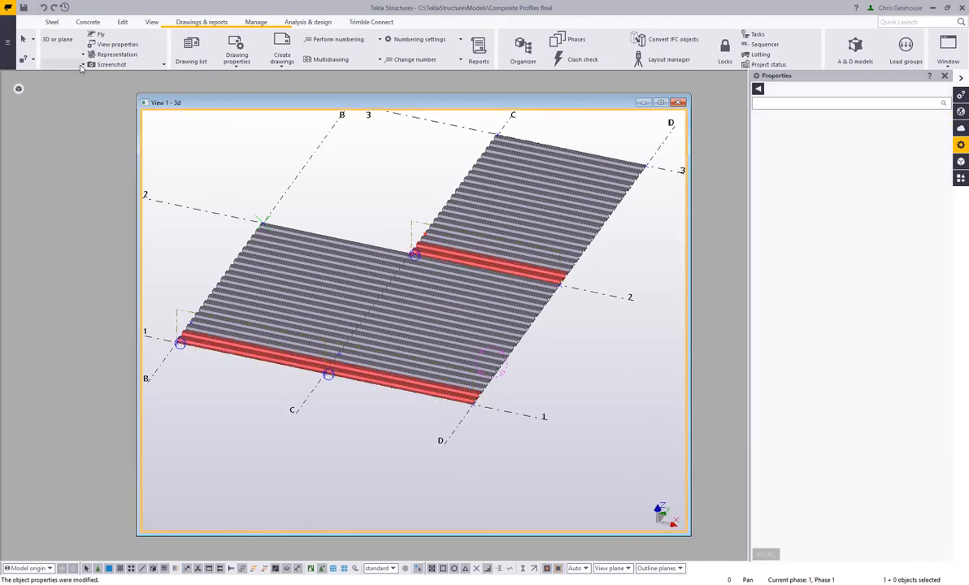
Inquire the red deck sheets in bays C–D/2–3 and B–C/1–2 to check their position prefixes.
{"action": "left_click", "coordinate": [23, 58]}
{"action": "left_click", "coordinate": [469, 264]}
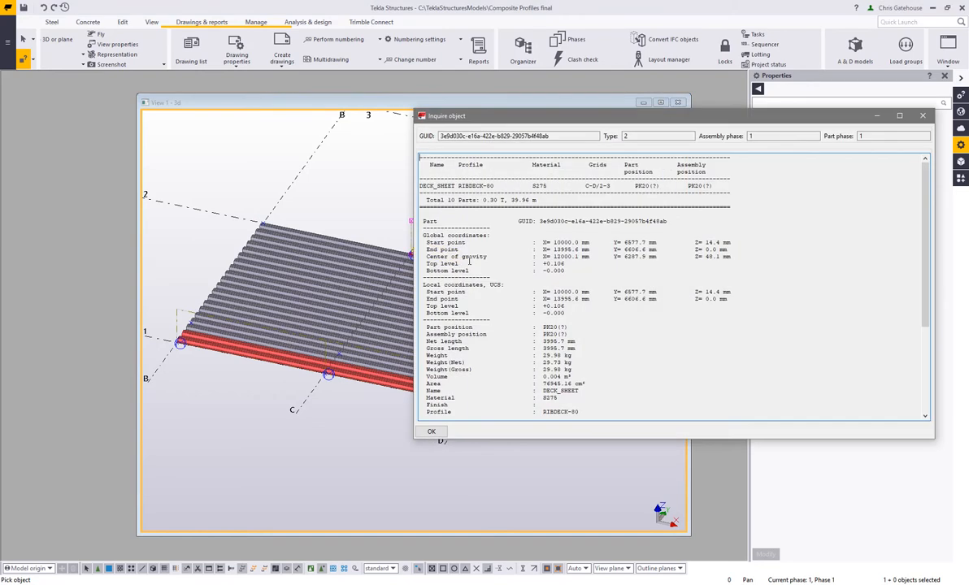
{"action": "left_click", "coordinate": [254, 355]}
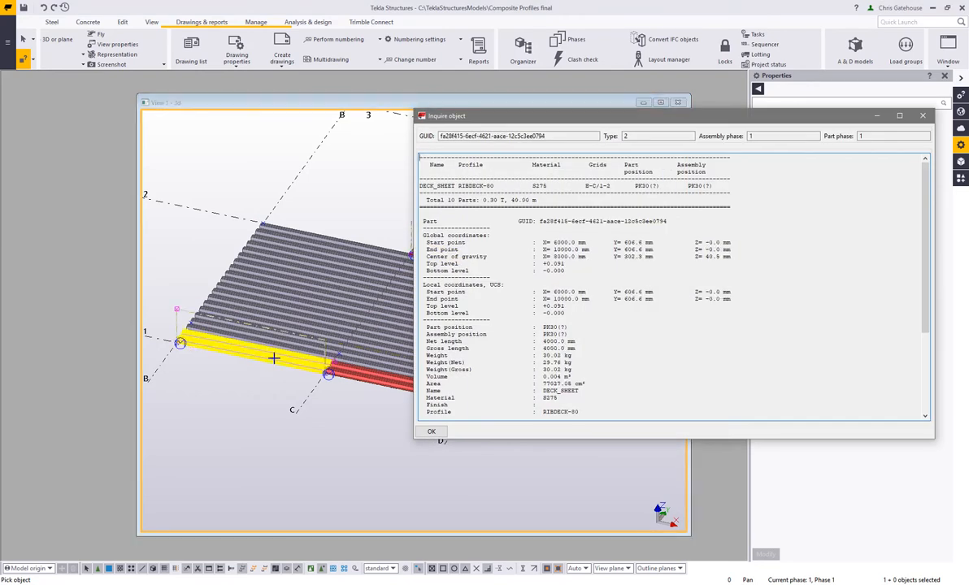
{"action": "left_click", "coordinate": [923, 116]}
{"action": "right_click", "coordinate": [527, 151]}
{"action": "left_click", "coordinate": [558, 158]}
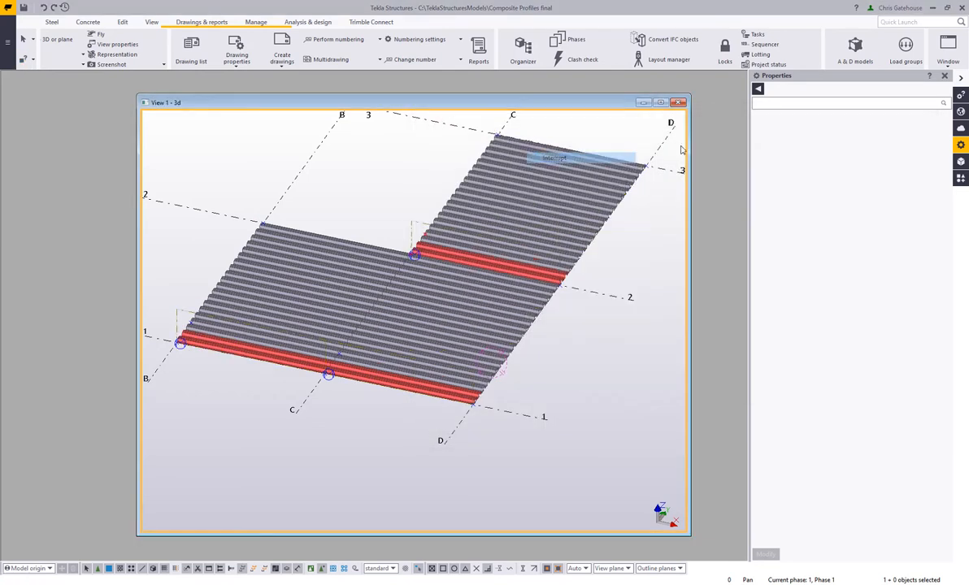
Close the object properties and run numbering on the model.
{"action": "left_click", "coordinate": [945, 76]}
{"action": "right_click", "coordinate": [379, 137]}
{"action": "left_click", "coordinate": [431, 203]}
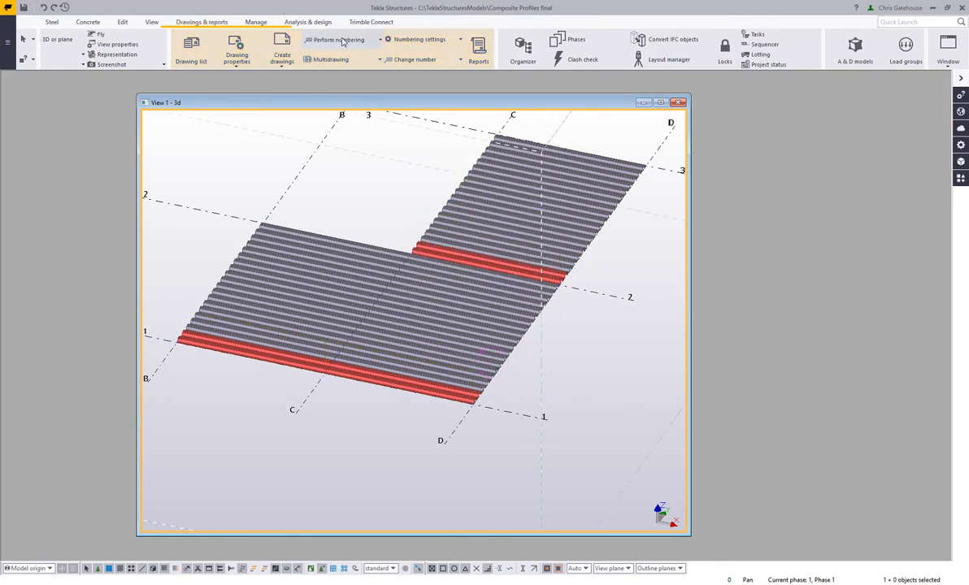
{"action": "left_click", "coordinate": [379, 39]}
{"action": "left_click", "coordinate": [339, 111]}
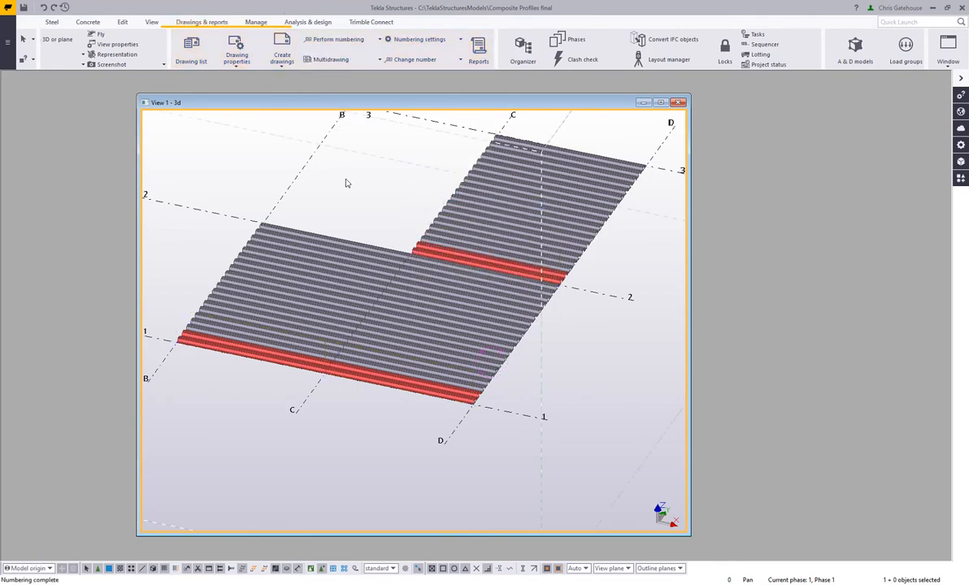
Switch the model view to plan and create a general arrangement drawing of the 3d view with the A1-FloorPlan properties, then maximize the drawing.
{"action": "key", "text": "ctrl+p"}
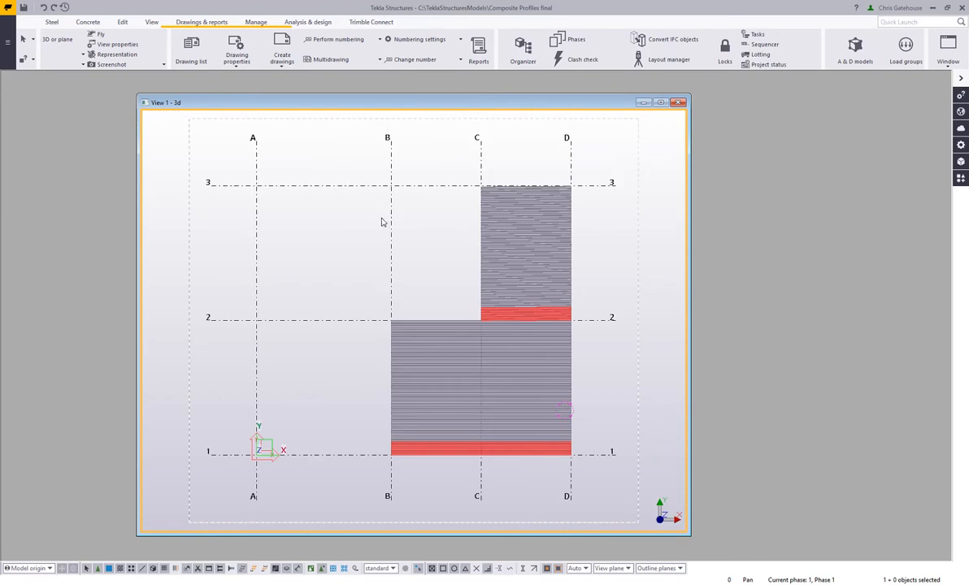
{"action": "left_click", "coordinate": [282, 58]}
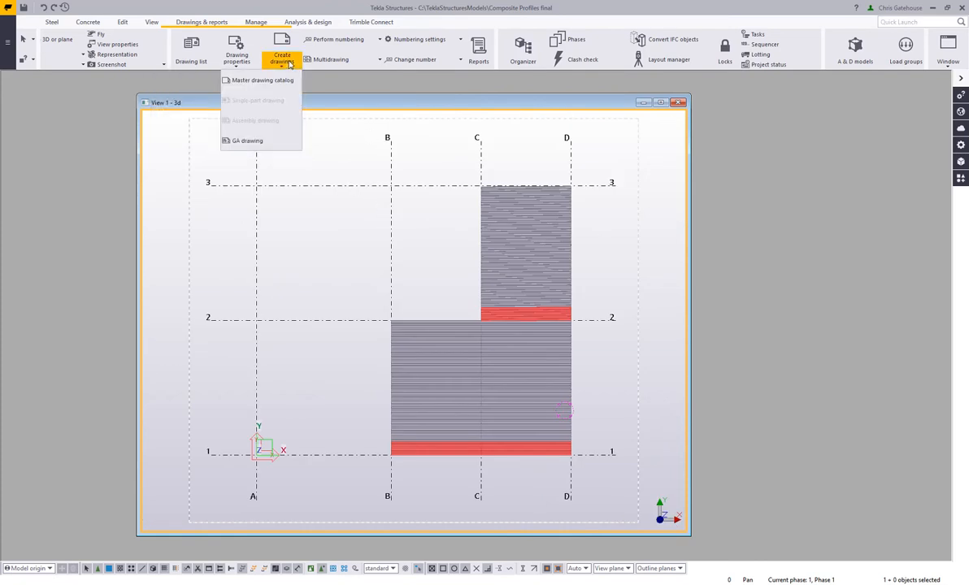
{"action": "left_click", "coordinate": [258, 142]}
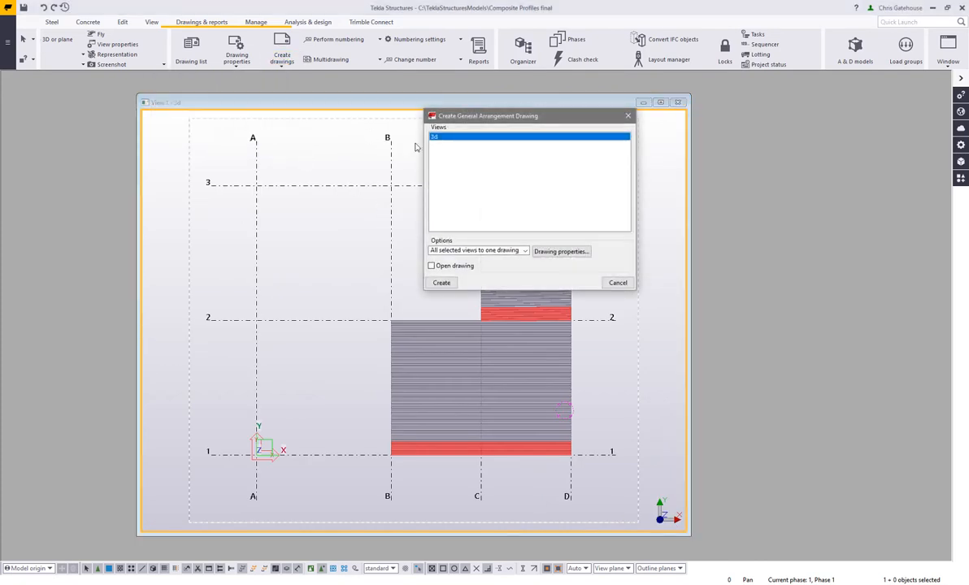
{"action": "left_click", "coordinate": [553, 255]}
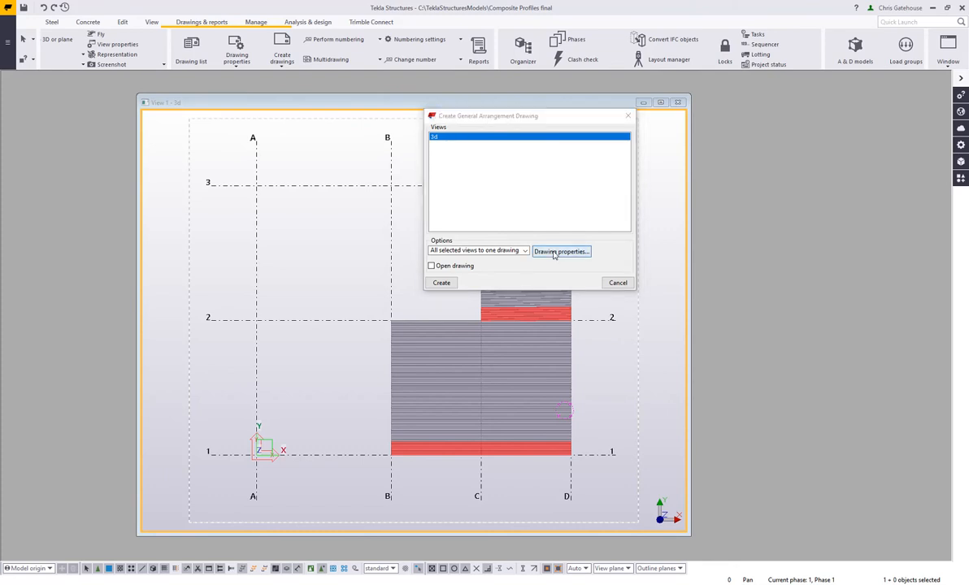
{"action": "left_click", "coordinate": [679, 63]}
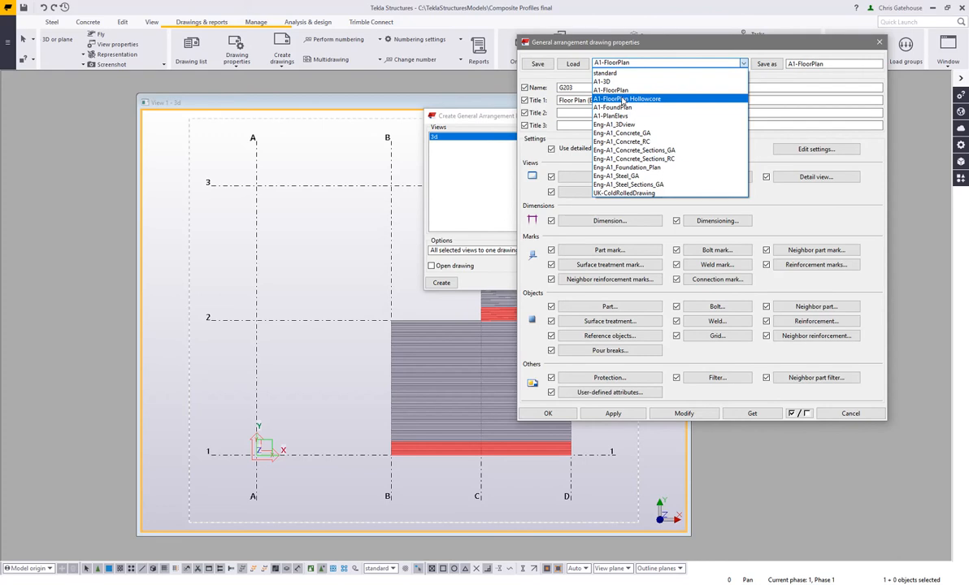
{"action": "left_click", "coordinate": [620, 90]}
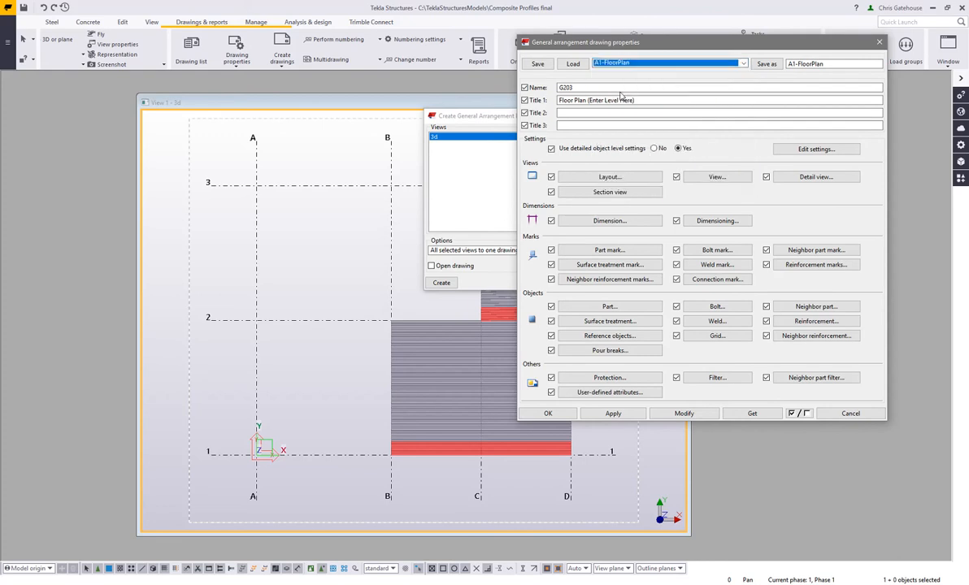
{"action": "left_click", "coordinate": [579, 65]}
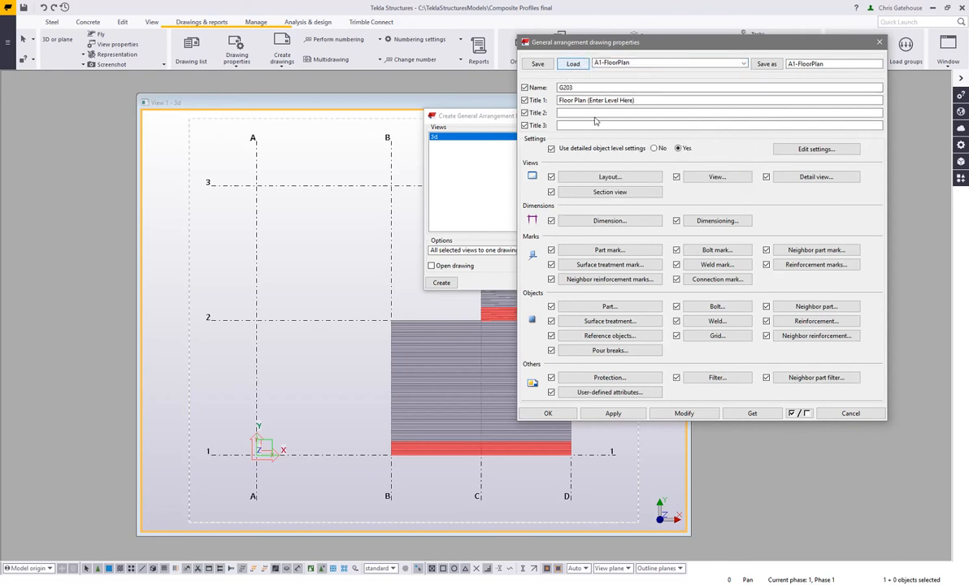
{"action": "left_click", "coordinate": [548, 413]}
{"action": "left_click", "coordinate": [442, 282]}
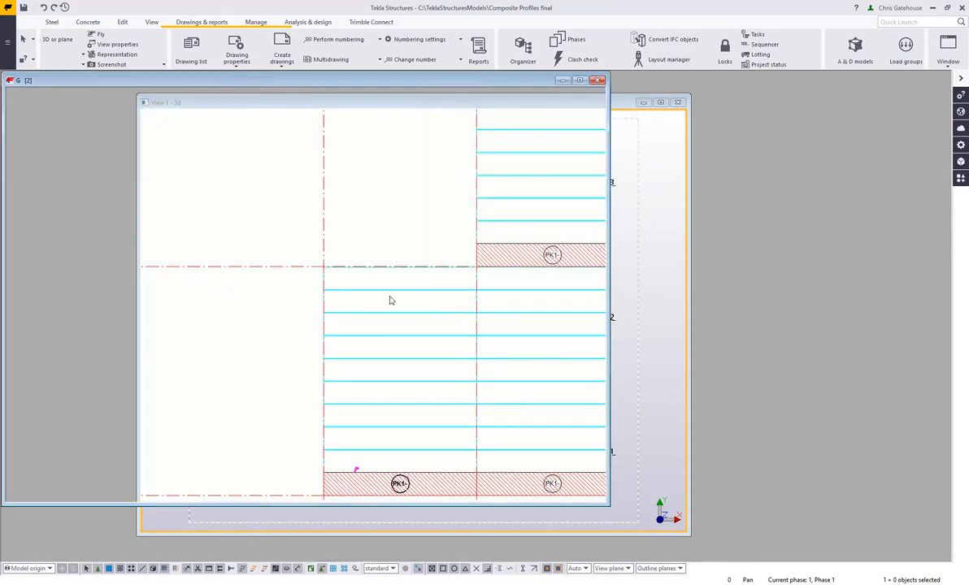
{"action": "double_click", "coordinate": [540, 79]}
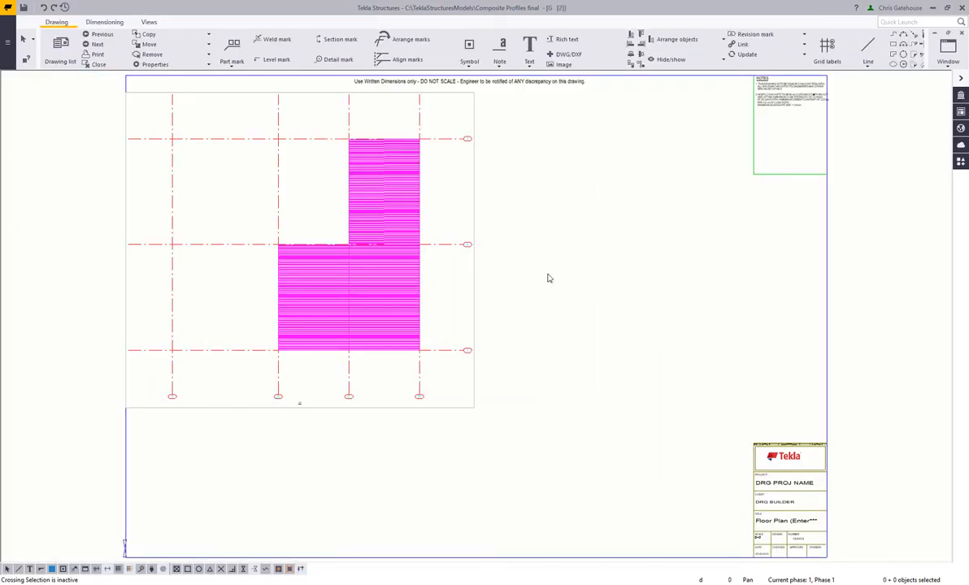
{"action": "scroll", "coordinate": [329, 291], "scroll_direction": "up", "scroll_amount": 2}
{"action": "scroll", "coordinate": [309, 284], "scroll_direction": "down", "scroll_amount": 2}
{"action": "double_click", "coordinate": [642, 312]}
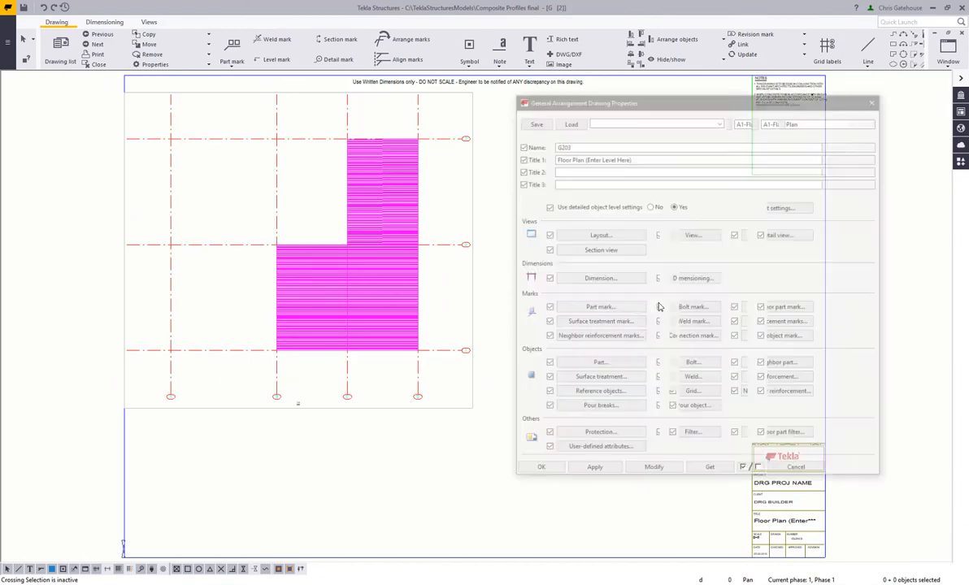
{"action": "left_click", "coordinate": [876, 100]}
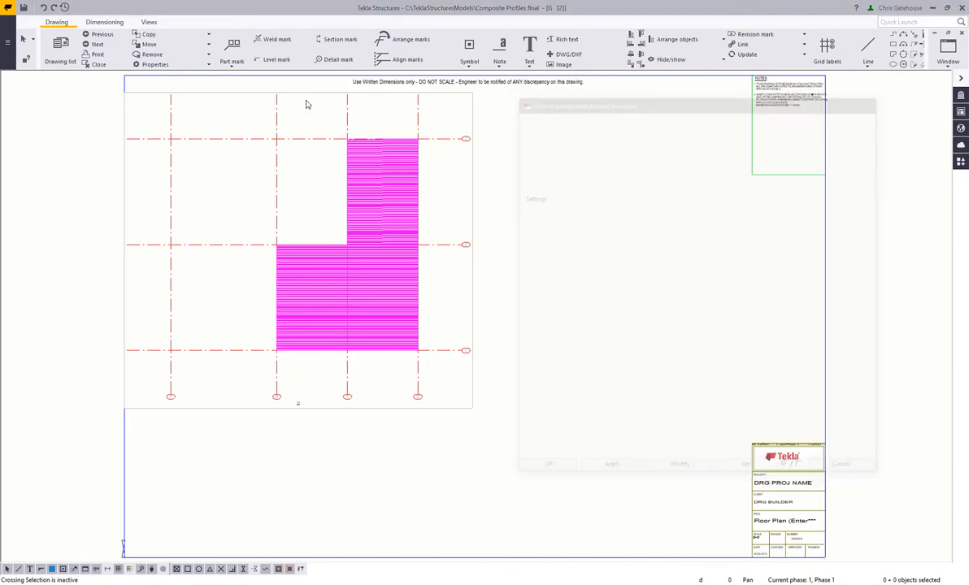
Load the Decking GA object level settings in the drawing properties and apply them to the general arrangement drawing.
{"action": "double_click", "coordinate": [577, 321]}
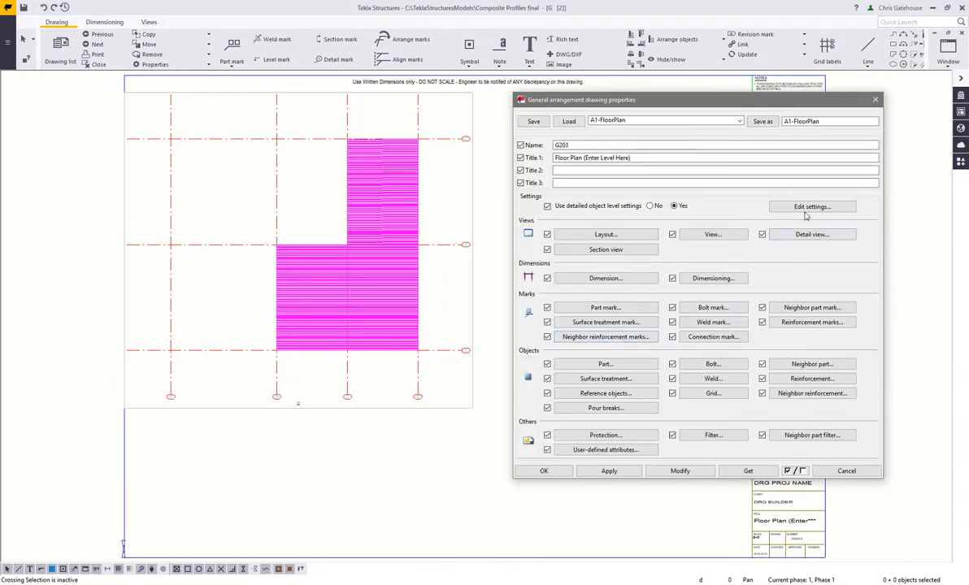
{"action": "left_click", "coordinate": [809, 208]}
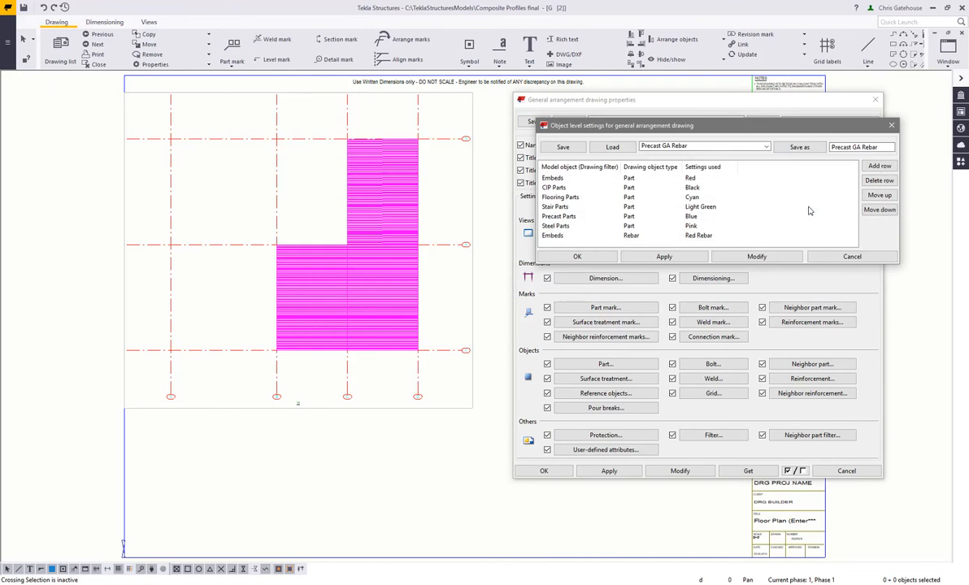
{"action": "left_click", "coordinate": [711, 145]}
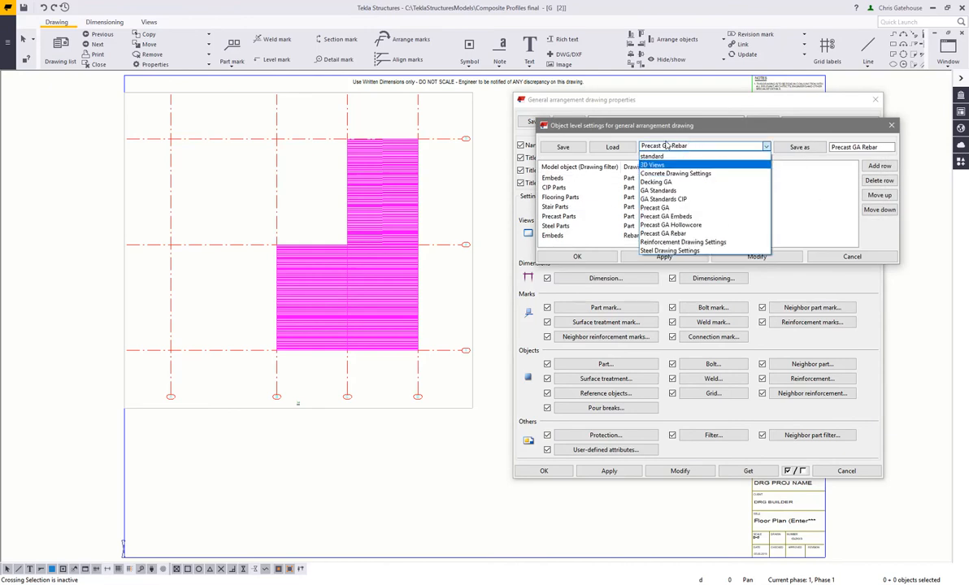
{"action": "left_click", "coordinate": [707, 132]}
{"action": "left_click_drag", "start_coordinate": [738, 128], "coordinate": [742, 323]}
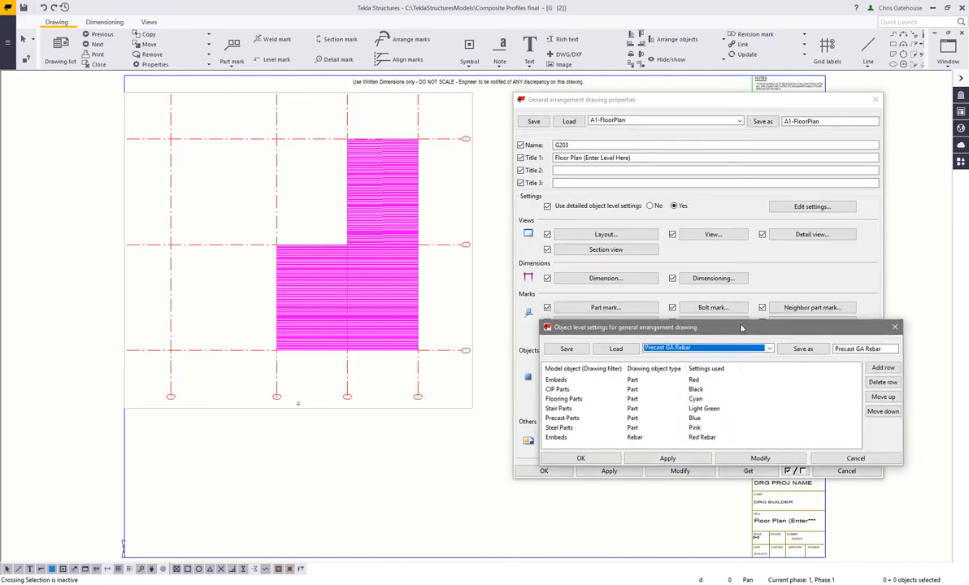
{"action": "left_click_drag", "start_coordinate": [803, 328], "coordinate": [783, 157]}
{"action": "left_click", "coordinate": [678, 174]}
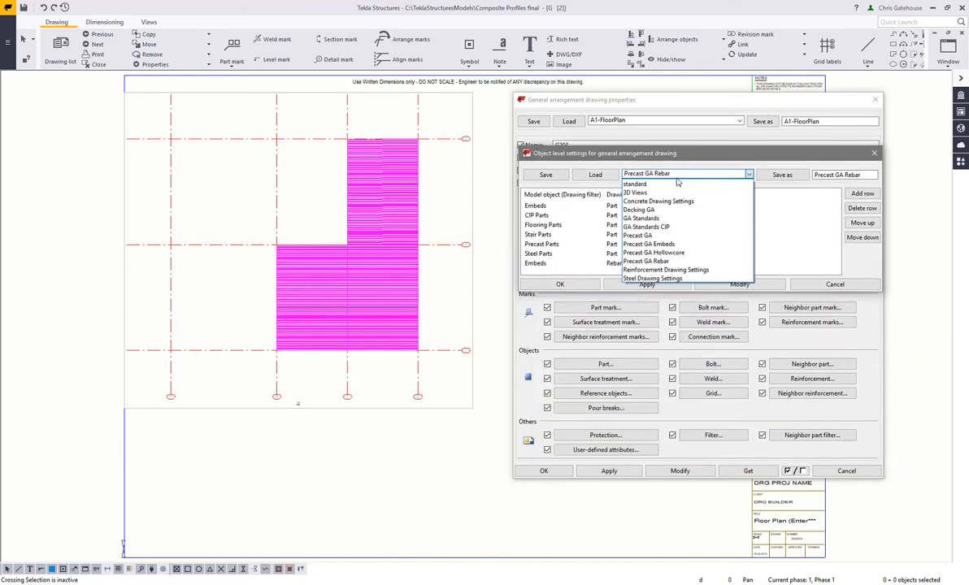
{"action": "left_click", "coordinate": [642, 209]}
{"action": "left_click", "coordinate": [595, 175]}
{"action": "left_click", "coordinate": [736, 284]}
{"action": "left_click", "coordinate": [561, 285]}
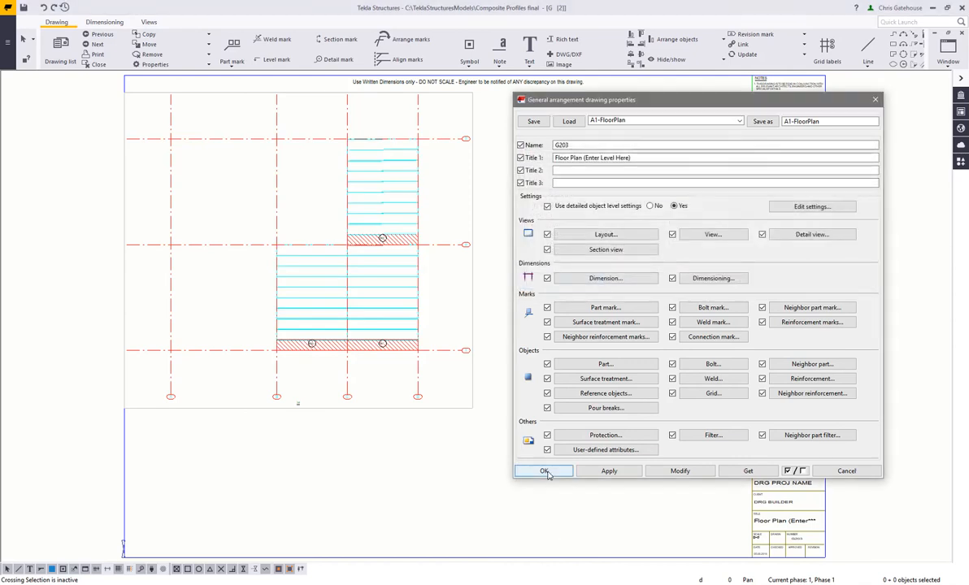
{"action": "left_click", "coordinate": [544, 471]}
Examine the position marks and hatching of the first deck sheet in each of the three bays.
{"action": "scroll", "coordinate": [494, 243], "scroll_direction": "up", "scroll_amount": 5}
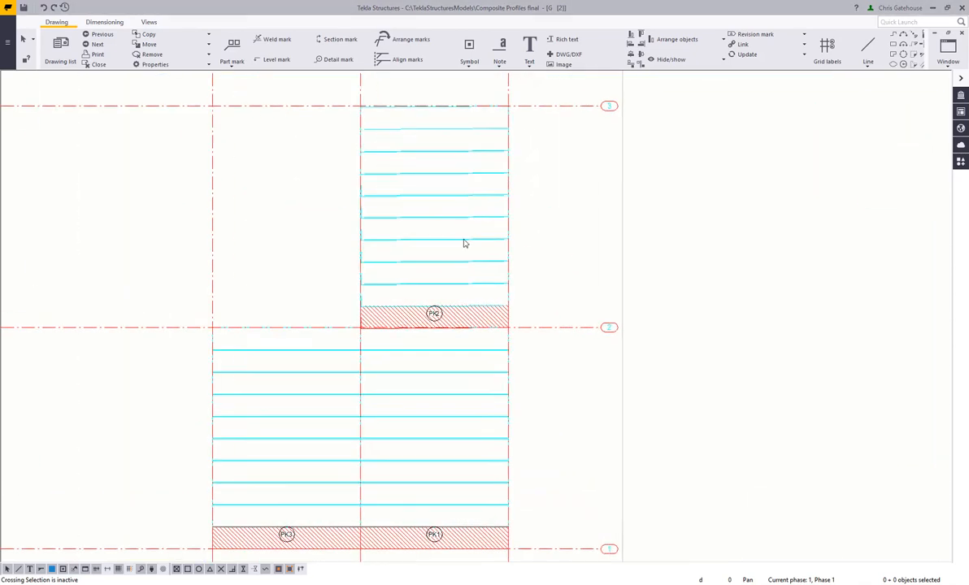
{"action": "left_click_drag", "start_coordinate": [500, 351], "coordinate": [480, 164]}
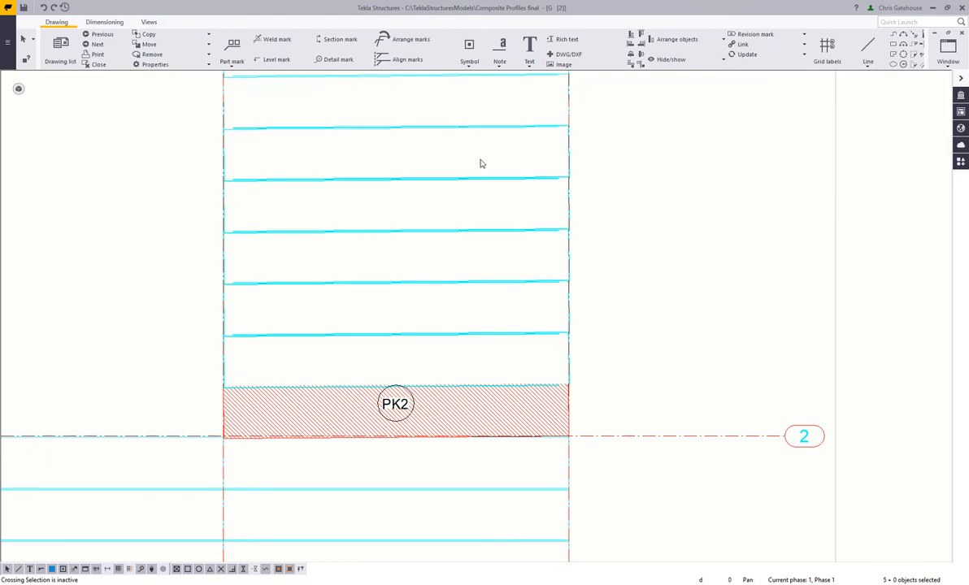
{"action": "left_click", "coordinate": [473, 411]}
{"action": "scroll", "coordinate": [582, 372], "scroll_direction": "down", "scroll_amount": 4}
{"action": "middle_click_drag", "start_coordinate": [587, 422], "coordinate": [630, 211]}
{"action": "scroll", "coordinate": [439, 405], "scroll_direction": "up", "scroll_amount": 2}
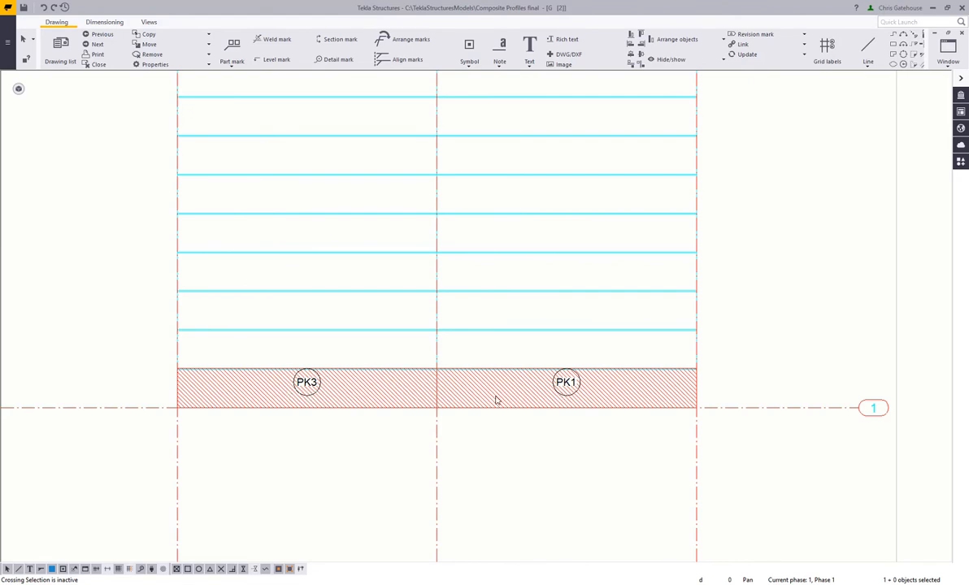
{"action": "scroll", "coordinate": [496, 400], "scroll_direction": "down", "scroll_amount": 2}
{"action": "scroll", "coordinate": [495, 405], "scroll_direction": "down", "scroll_amount": 1}
{"action": "mouse_move", "coordinate": [526, 290]}
{"action": "middle_mouse_down"}
{"action": "mouse_move", "coordinate": [533, 442]}
{"action": "mouse_move", "coordinate": [560, 356]}
{"action": "middle_mouse_up"}
{"action": "scroll", "coordinate": [559, 356], "scroll_direction": "down", "scroll_amount": 2}
{"action": "middle_click_drag", "start_coordinate": [773, 411], "coordinate": [773, 375]}
{"action": "scroll", "coordinate": [755, 311], "scroll_direction": "up", "scroll_amount": 2}
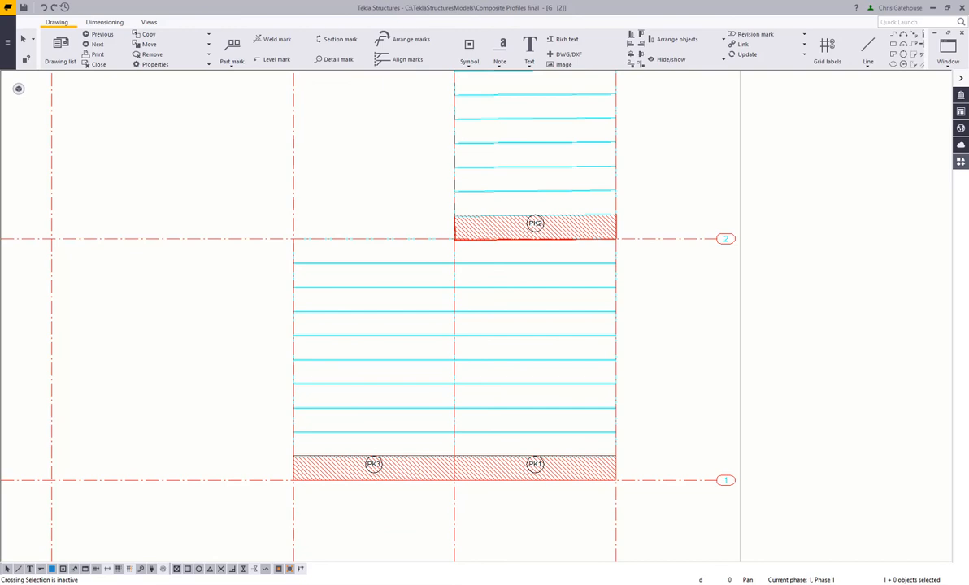
Open the applications and components catalog, clear its search and expand the ungrouped items.
{"action": "left_click", "coordinate": [960, 161]}
{"action": "key", "text": "BackSpace"}
{"action": "key", "text": "BackSpace"}
{"action": "key", "text": "BackSpace"}
{"action": "key", "text": "BackSpace"}
{"action": "key", "text": "BackSpace"}
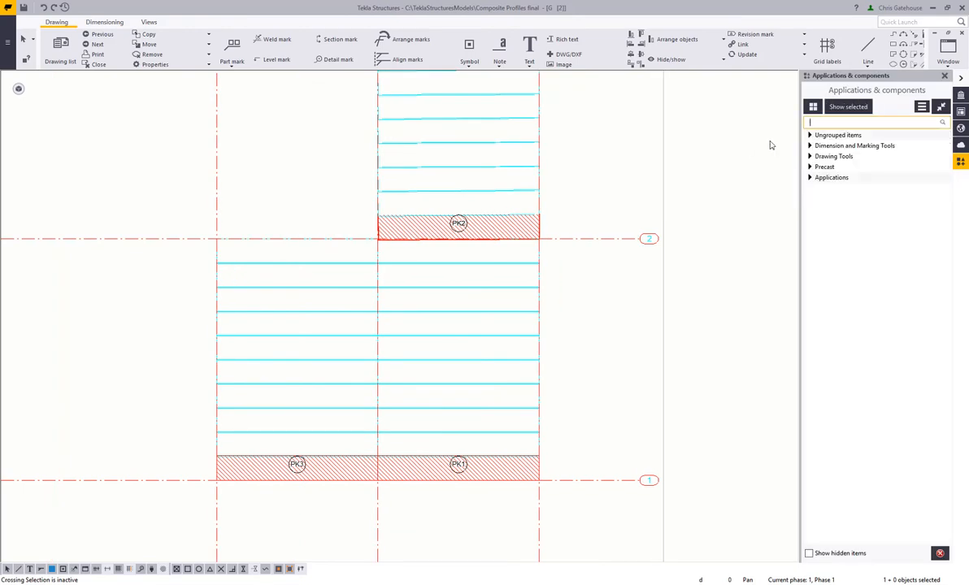
{"action": "left_click", "coordinate": [810, 135]}
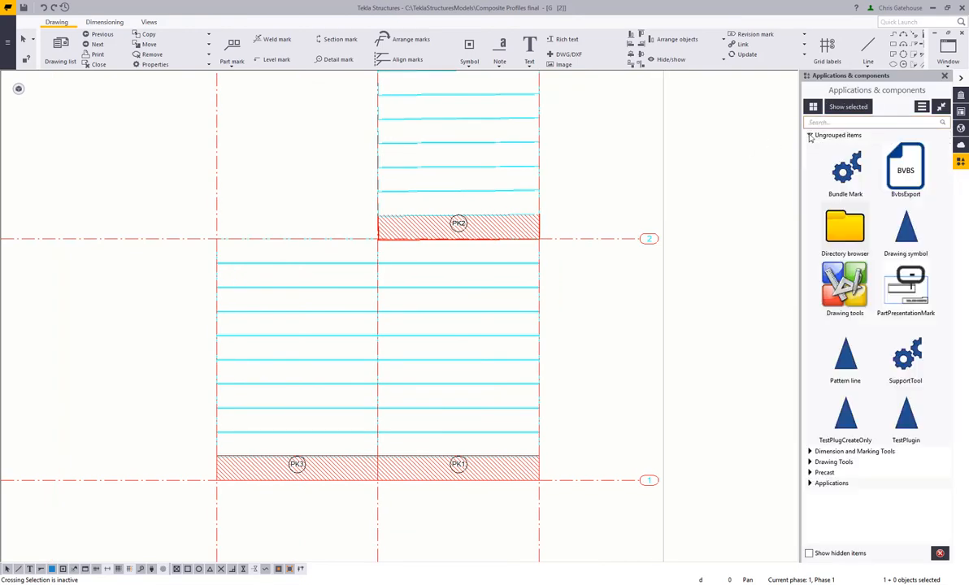
Add a Bundle Mark for the deck sheets in bay C–D/1–2, running diagonally from grid C/1 to grid D/2.
{"action": "left_click", "coordinate": [846, 178]}
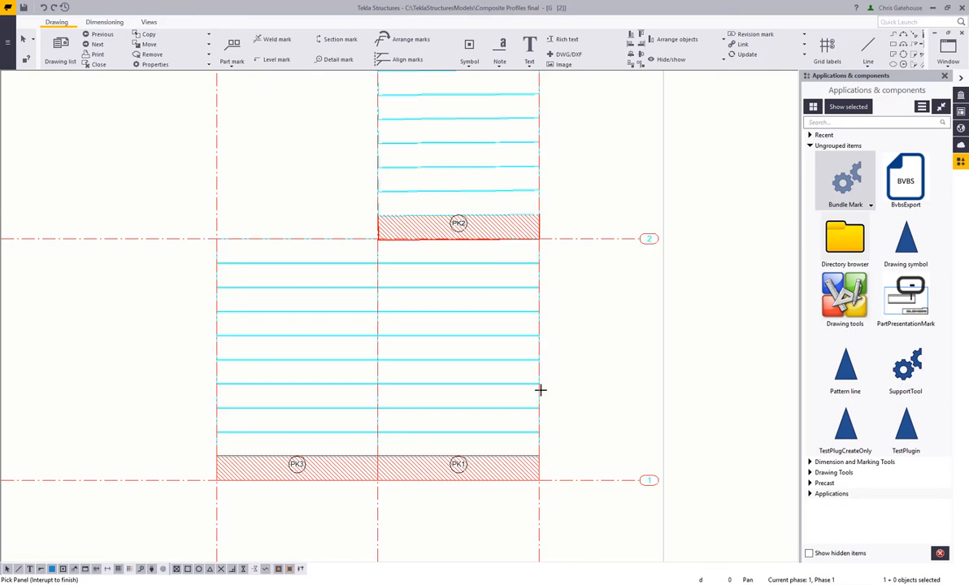
{"action": "key", "text": "Escape"}
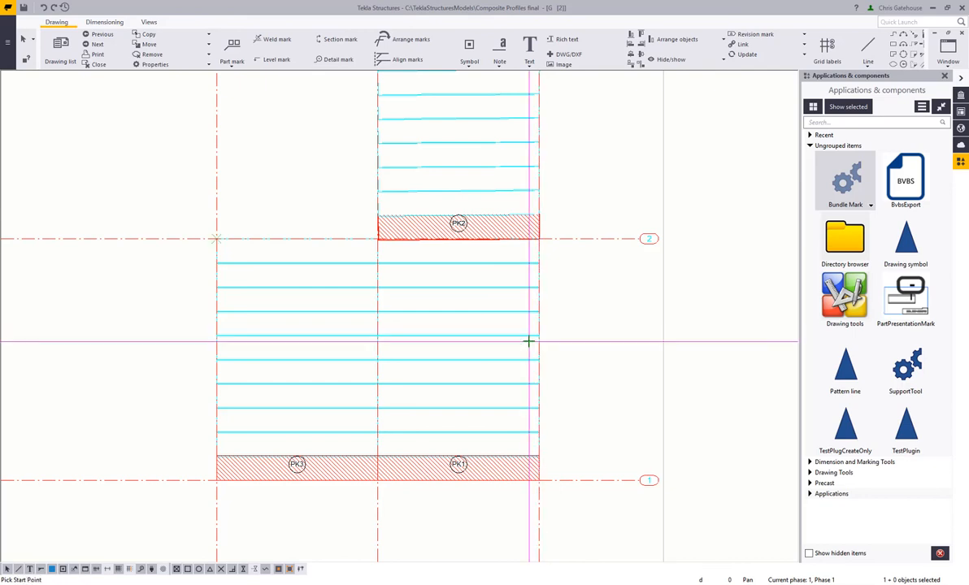
{"action": "left_click", "coordinate": [377, 481]}
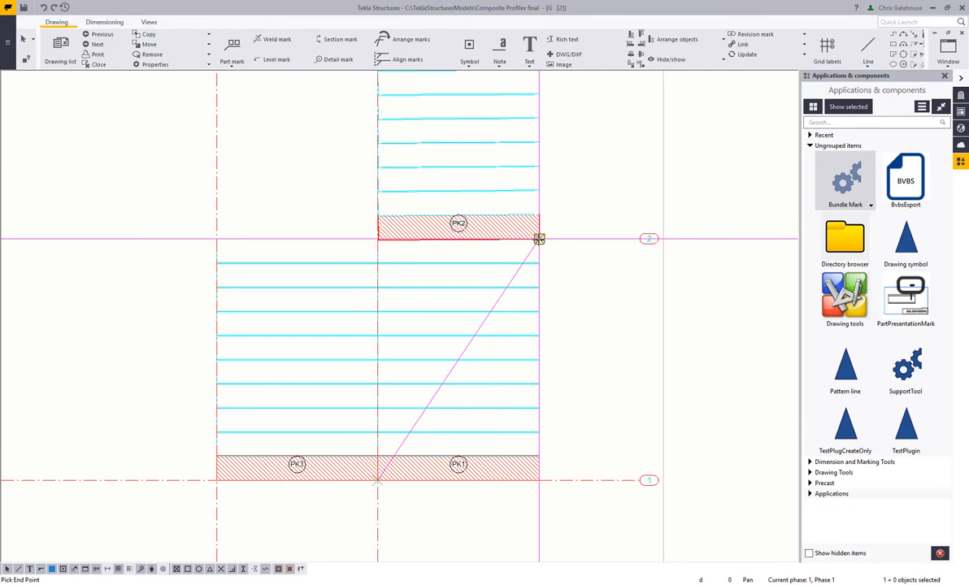
{"action": "left_click", "coordinate": [539, 239]}
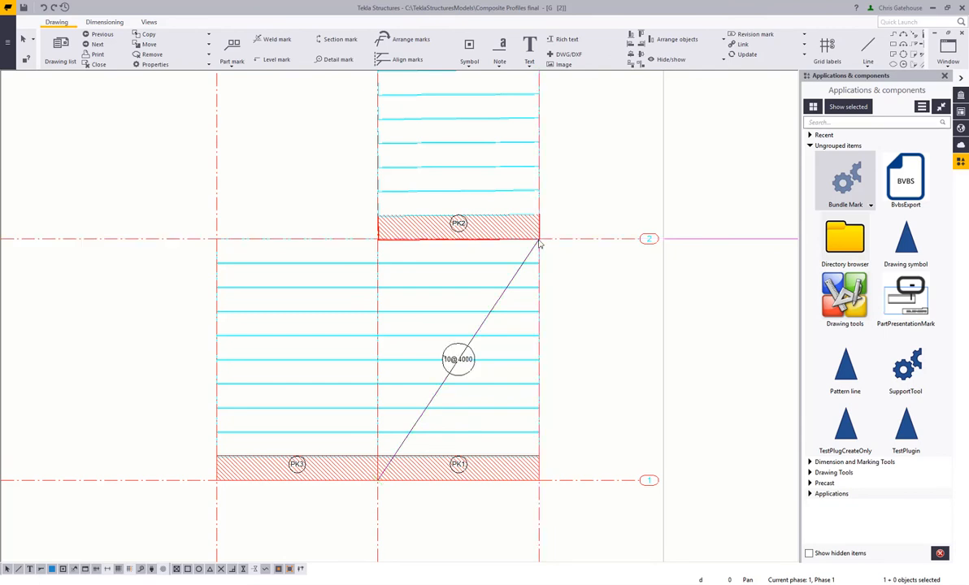
Change the bundle mark text to a rectangular frame without a leader line.
{"action": "scroll", "coordinate": [454, 389], "scroll_direction": "up", "scroll_amount": 2}
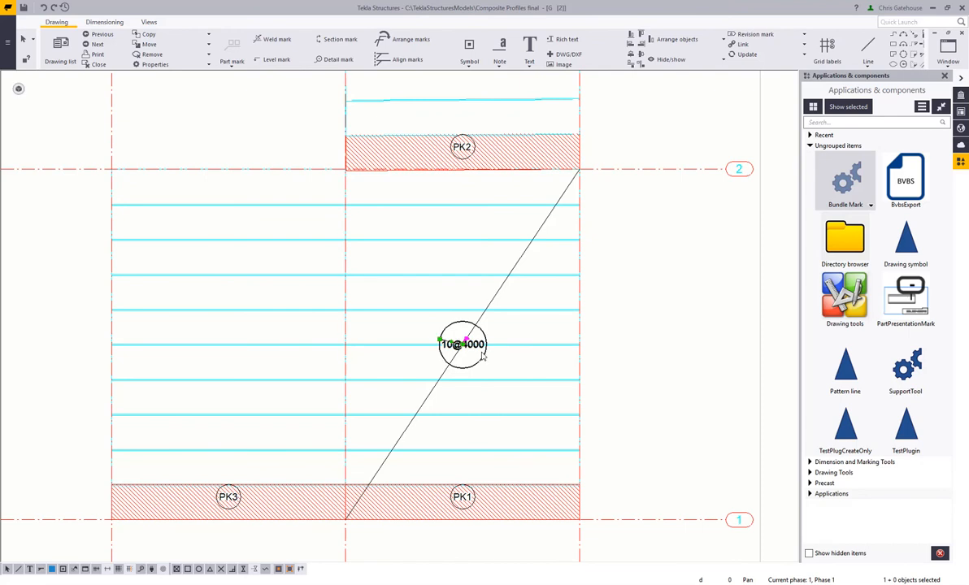
{"action": "left_click_drag", "start_coordinate": [472, 346], "coordinate": [440, 330]}
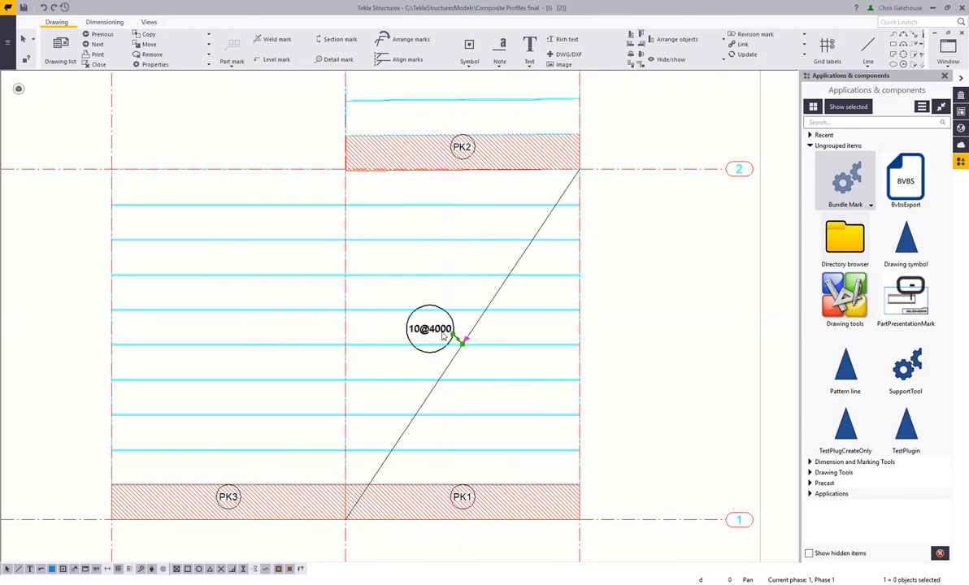
{"action": "double_click", "coordinate": [426, 335]}
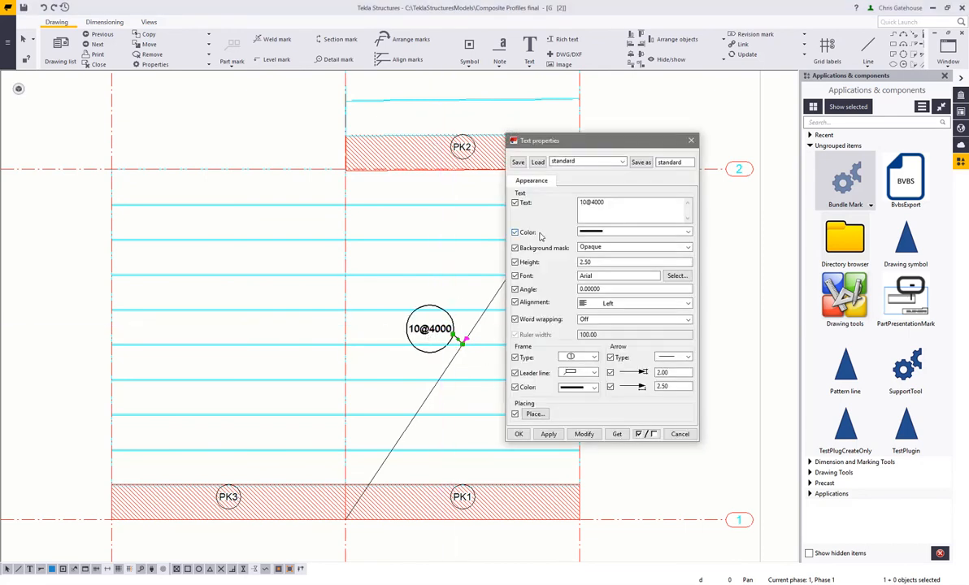
{"action": "left_click", "coordinate": [579, 357]}
{"action": "left_click", "coordinate": [583, 381]}
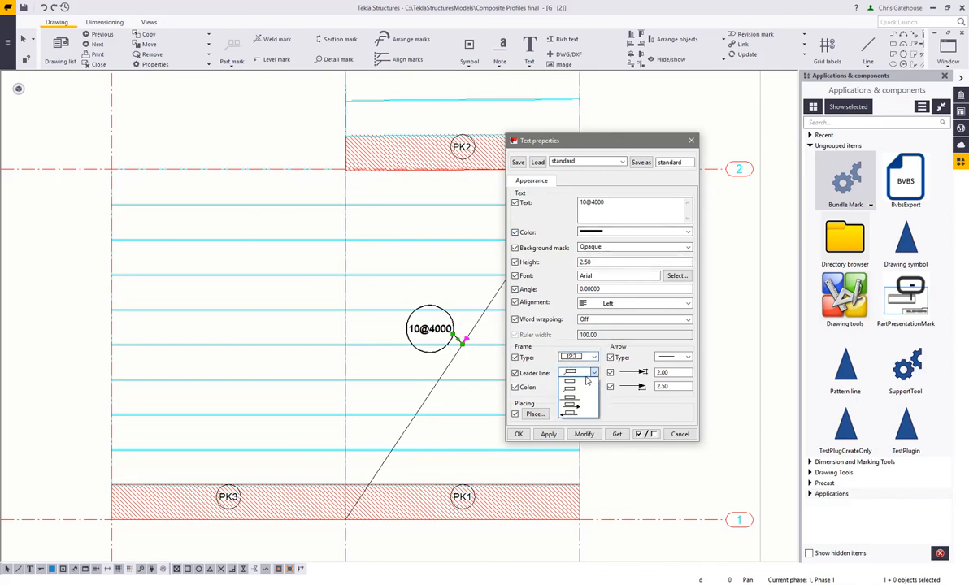
{"action": "left_click", "coordinate": [584, 434]}
Place the framed bundle mark text on the middle of the diagonal line and close its text properties.
{"action": "mouse_move", "coordinate": [430, 329]}
{"action": "left_mouse_down"}
{"action": "mouse_move", "coordinate": [456, 339]}
{"action": "mouse_move", "coordinate": [458, 352]}
{"action": "left_mouse_up"}
{"action": "scroll", "coordinate": [476, 356], "scroll_direction": "up", "scroll_amount": 2}
{"action": "scroll", "coordinate": [477, 351], "scroll_direction": "down", "scroll_amount": 3}
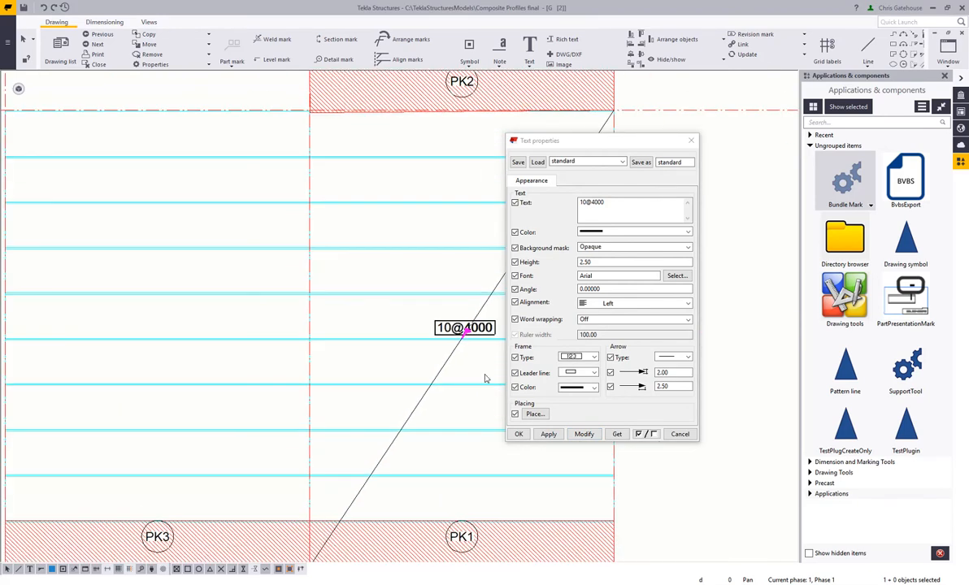
{"action": "left_click", "coordinate": [519, 434]}
{"action": "scroll", "coordinate": [524, 397], "scroll_direction": "down", "scroll_amount": 1}
{"action": "left_click_drag", "start_coordinate": [496, 338], "coordinate": [498, 334]}
{"action": "left_click", "coordinate": [496, 366]}
Close the component catalog and review the bundle mark together with the deck position marks around it.
{"action": "scroll", "coordinate": [492, 365], "scroll_direction": "up", "scroll_amount": 1}
{"action": "scroll", "coordinate": [491, 365], "scroll_direction": "down", "scroll_amount": 2}
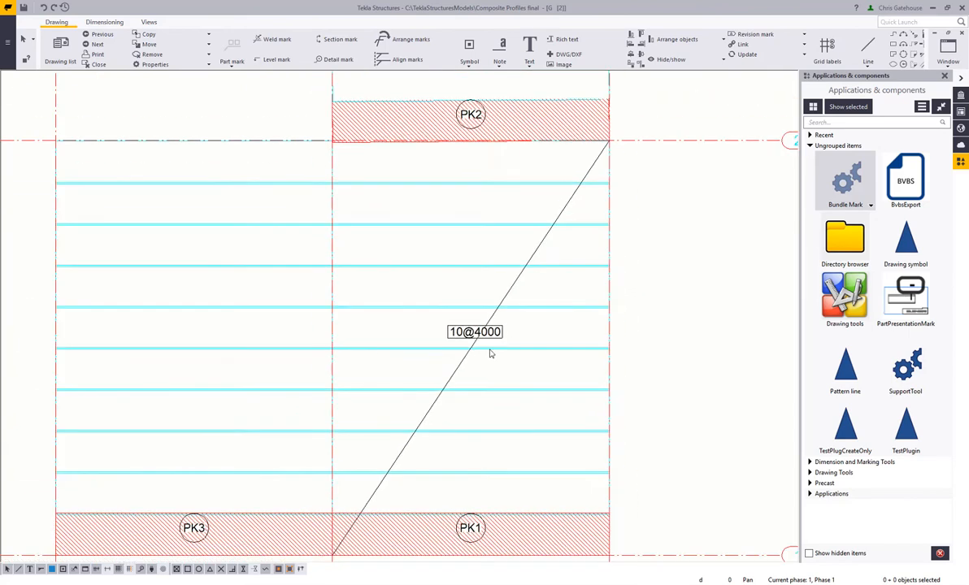
{"action": "scroll", "coordinate": [490, 351], "scroll_direction": "up", "scroll_amount": 2}
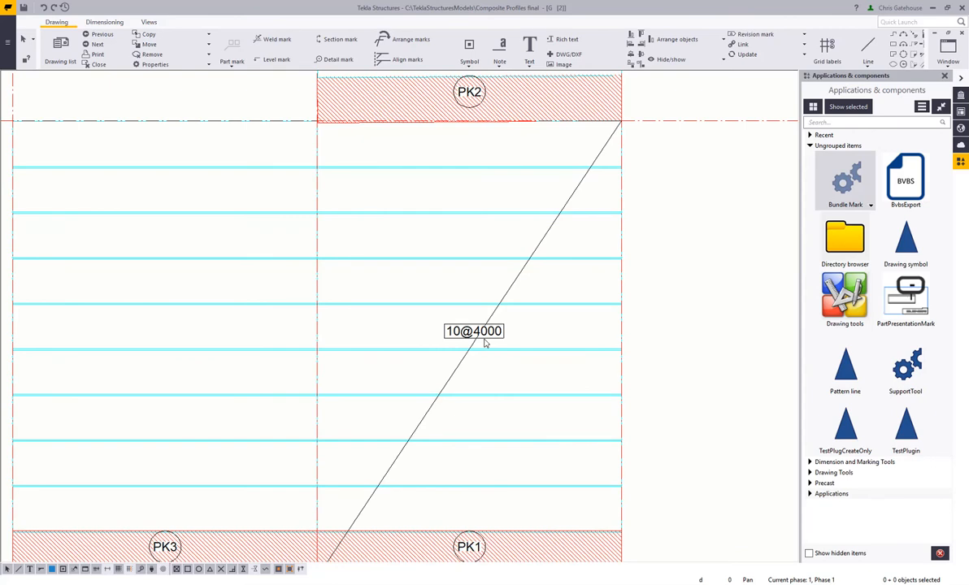
{"action": "scroll", "coordinate": [485, 343], "scroll_direction": "down", "scroll_amount": 3}
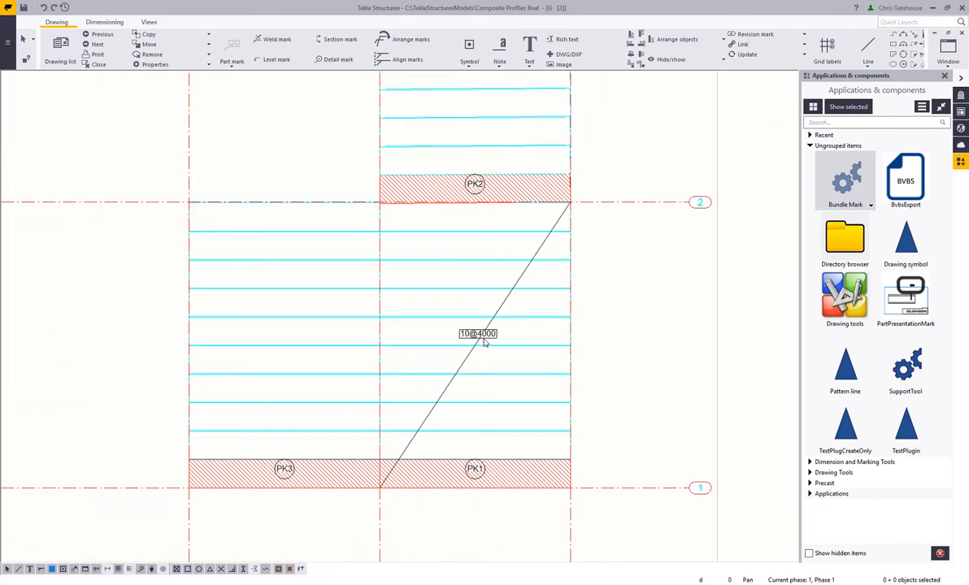
{"action": "left_click", "coordinate": [945, 75]}
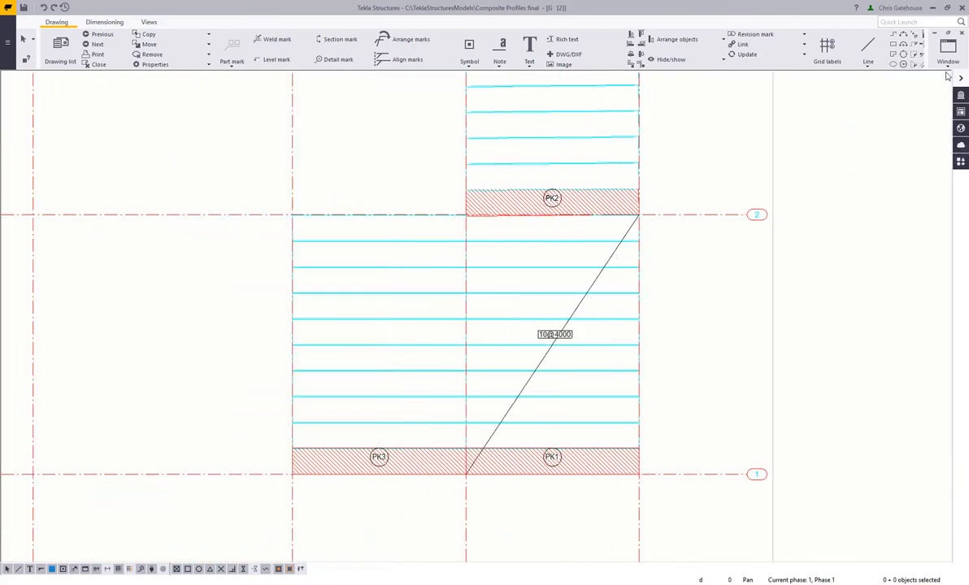
{"action": "middle_click_drag", "start_coordinate": [657, 297], "coordinate": [585, 250]}
{"action": "mouse_move", "coordinate": [508, 311]}
{"action": "middle_mouse_down"}
{"action": "mouse_move", "coordinate": [512, 337]}
{"action": "mouse_move", "coordinate": [491, 363]}
{"action": "middle_mouse_up"}
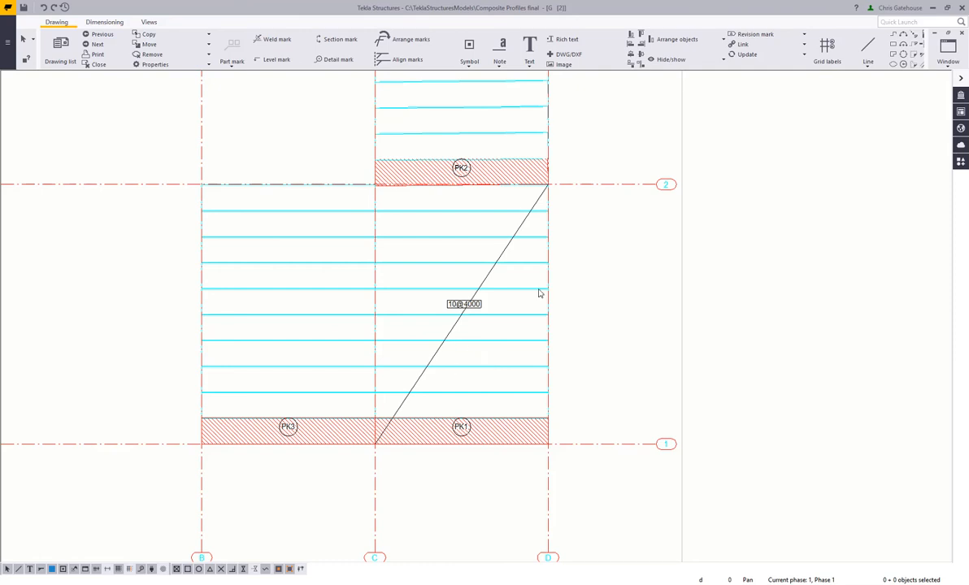
{"action": "scroll", "coordinate": [443, 362], "scroll_direction": "down", "scroll_amount": 2}
{"action": "scroll", "coordinate": [437, 360], "scroll_direction": "up", "scroll_amount": 2}
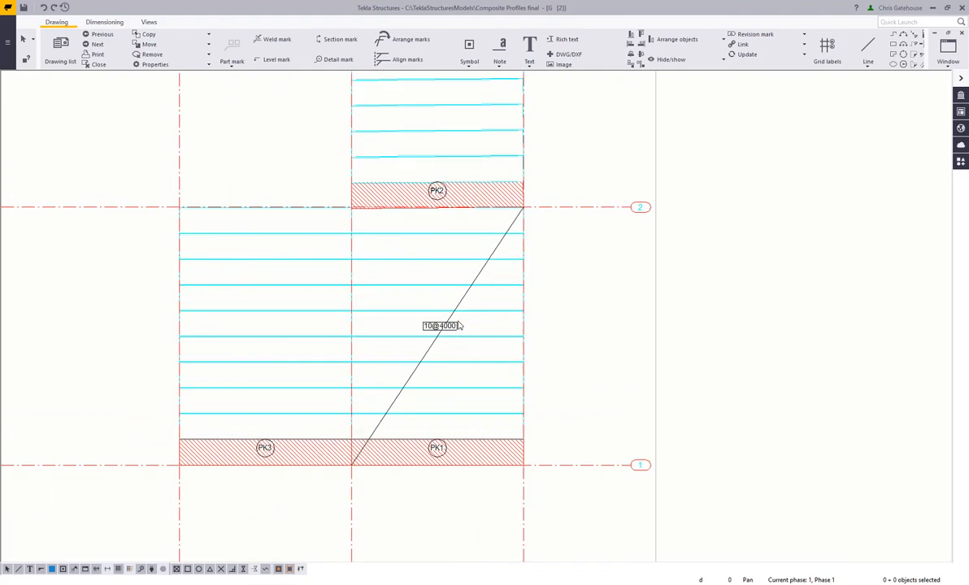